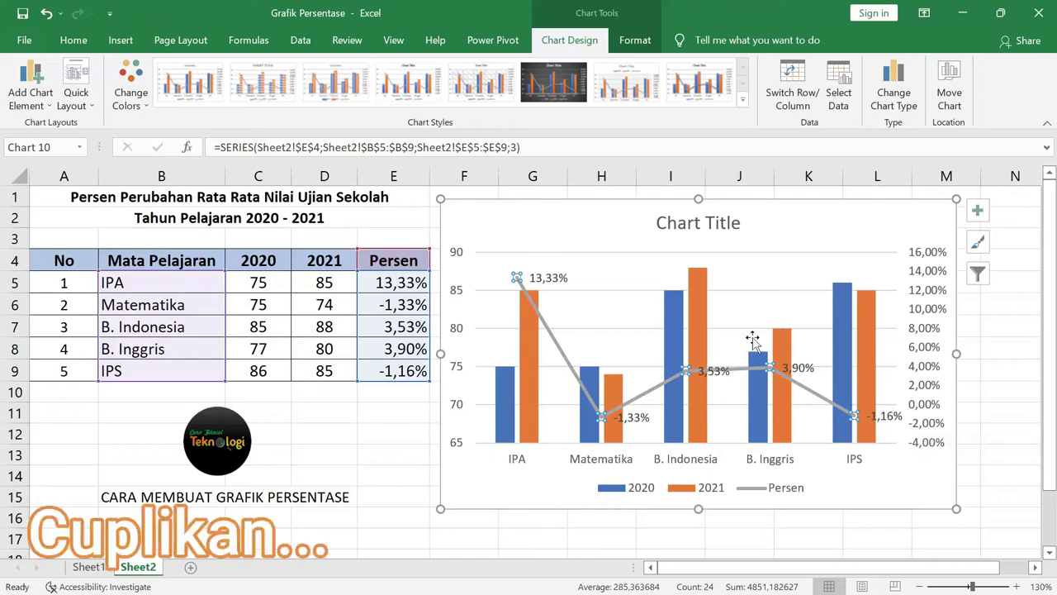
# Select the finished chart to preview its data, then deselect it and show the Insert commands
pyautogui.click(1007, 391)
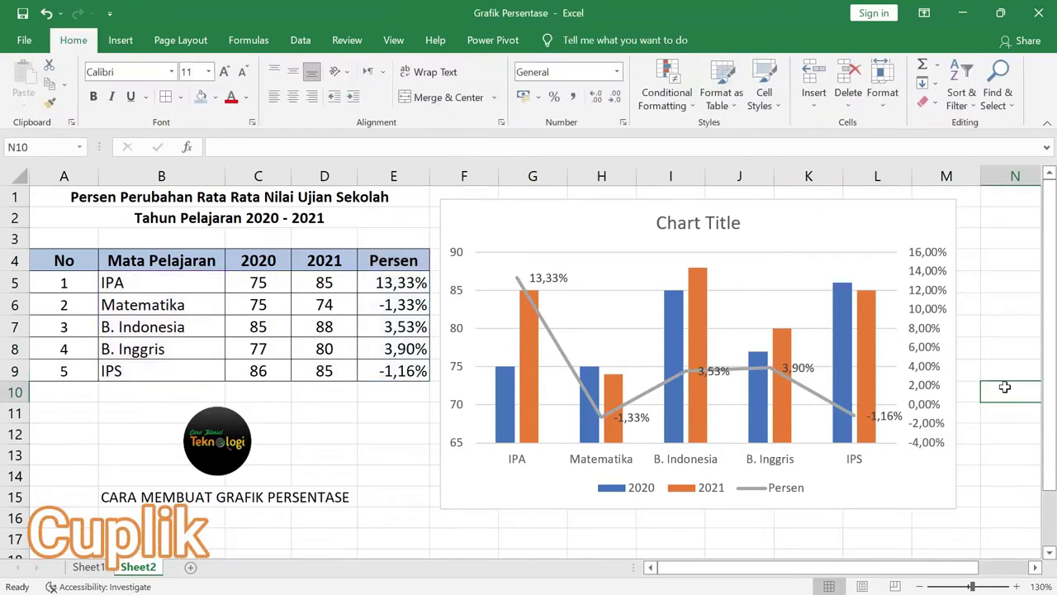
pyautogui.click(828, 231)
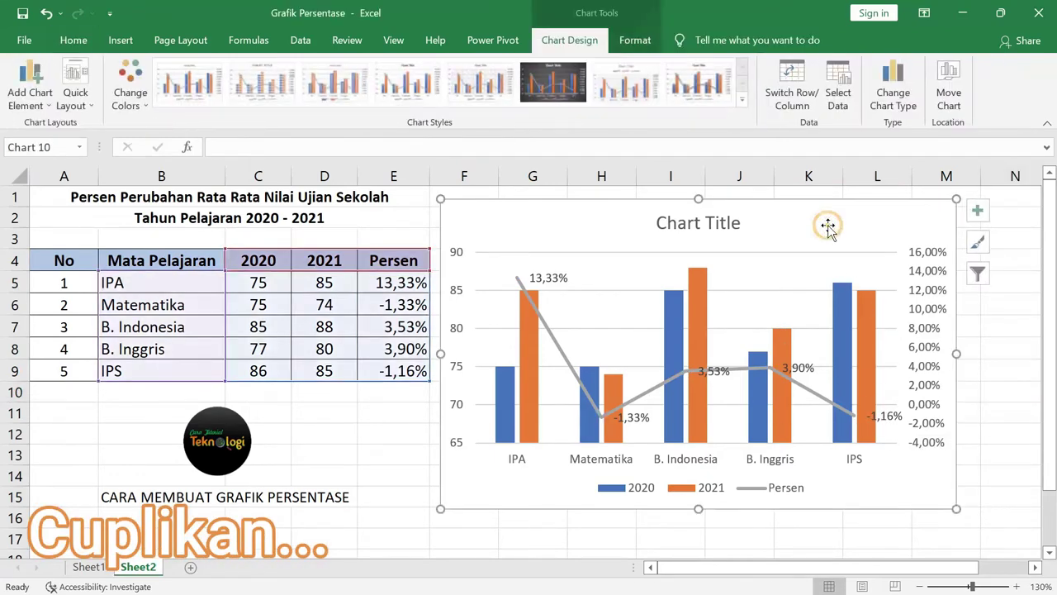
pyautogui.click(413, 429)
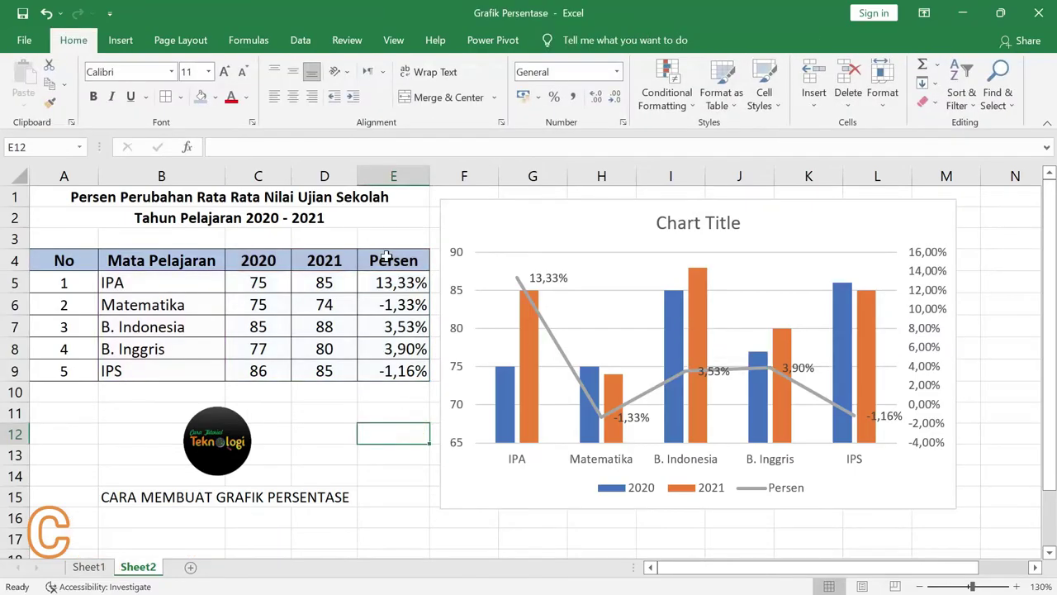
pyautogui.click(121, 39)
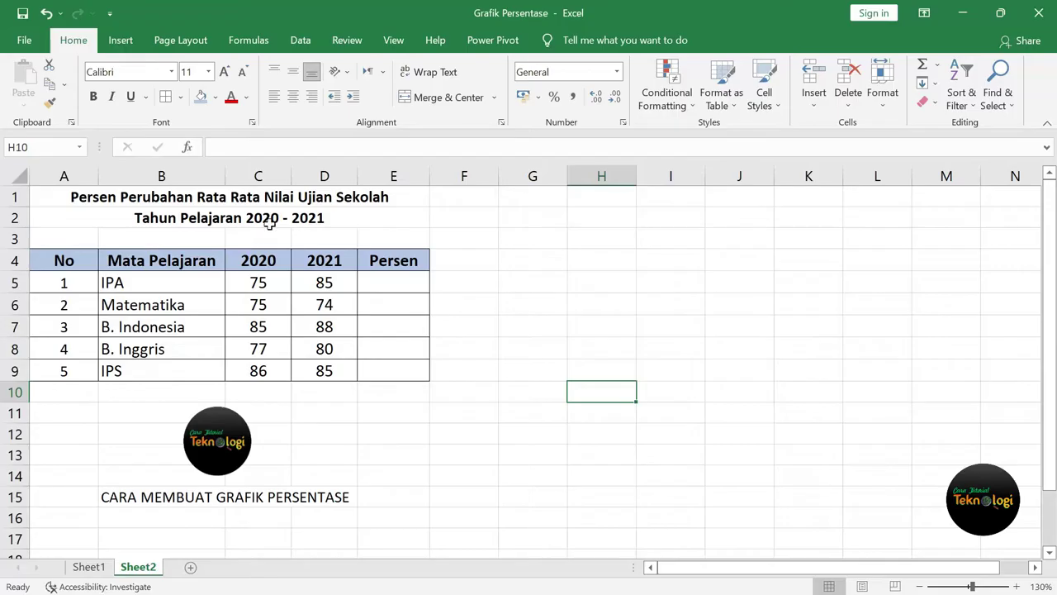
# Start a formula in E5 that subtracts the 2020 score C5 from the 2021 score D5
pyautogui.click(269, 223)
pyautogui.click(536, 369)
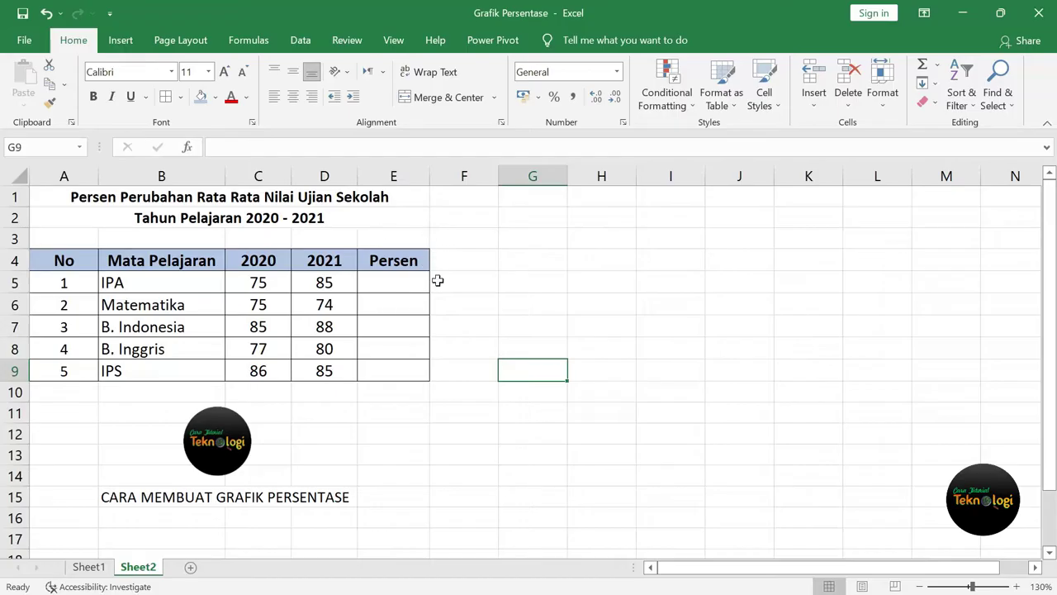
pyautogui.click(405, 282)
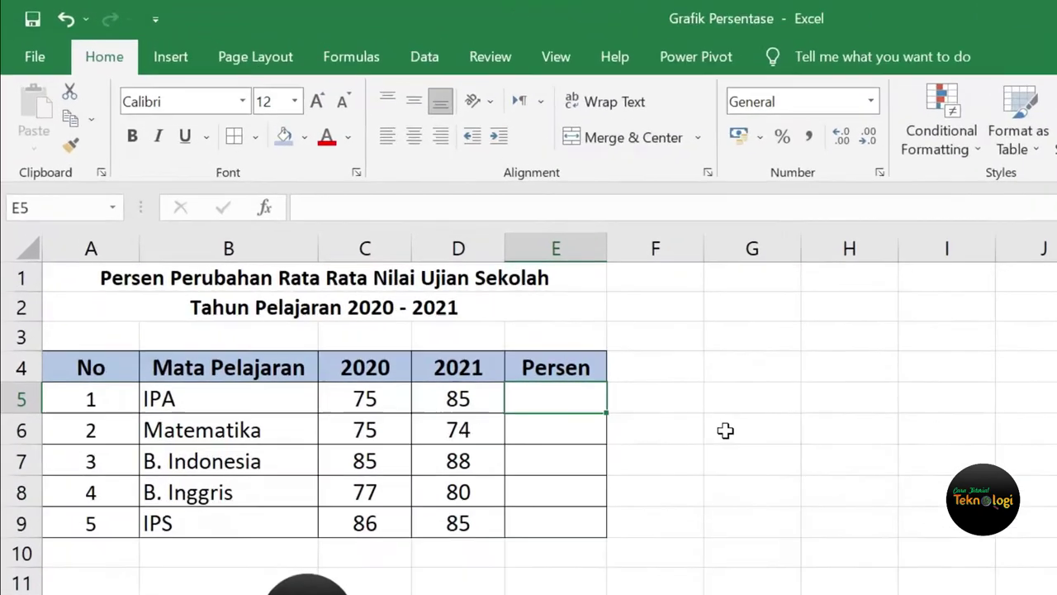
pyautogui.write('=')
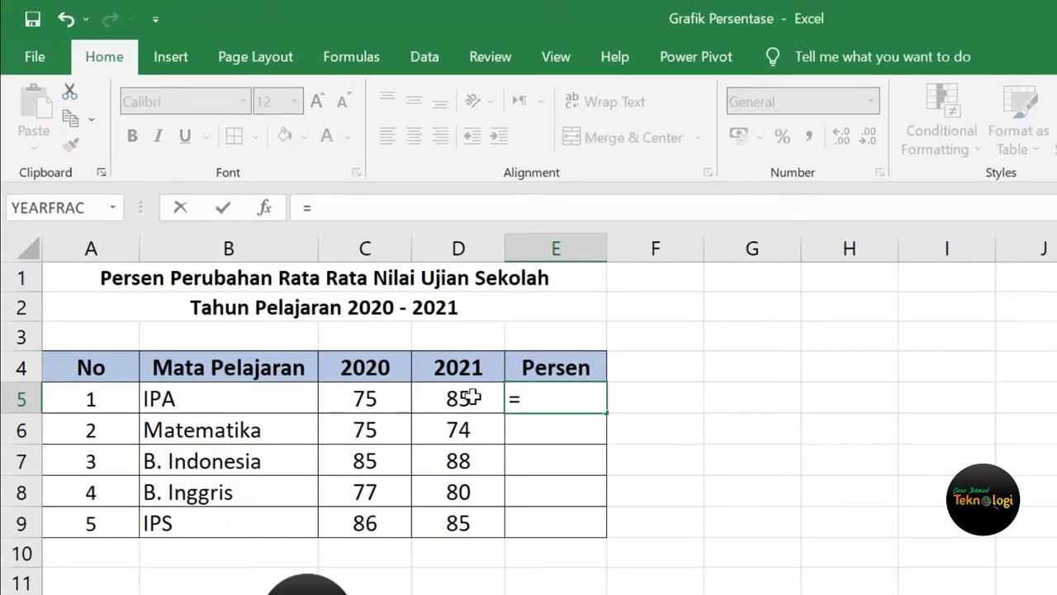
pyautogui.click(467, 400)
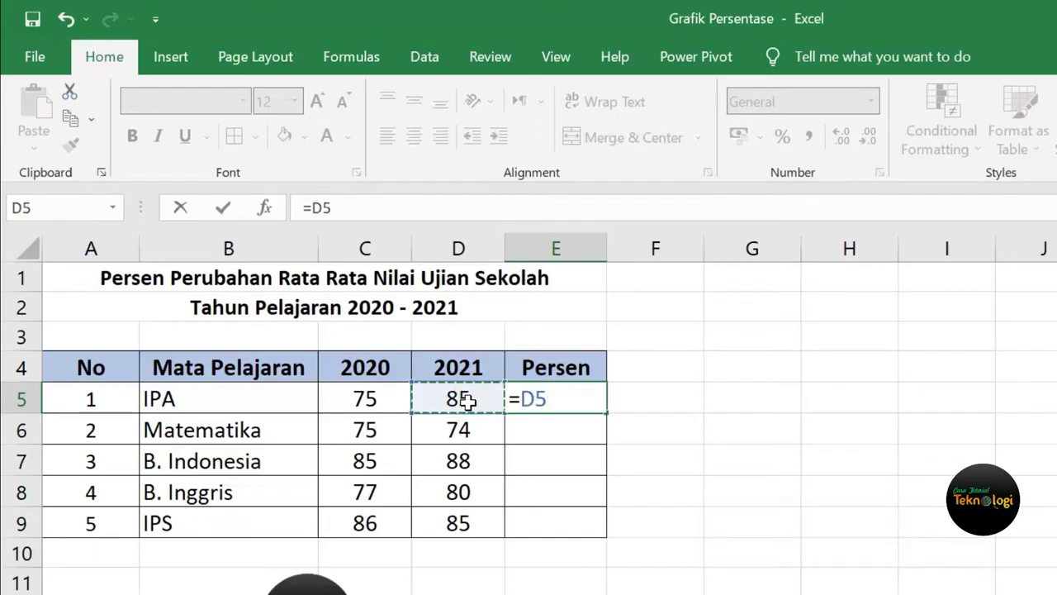
pyautogui.write('-')
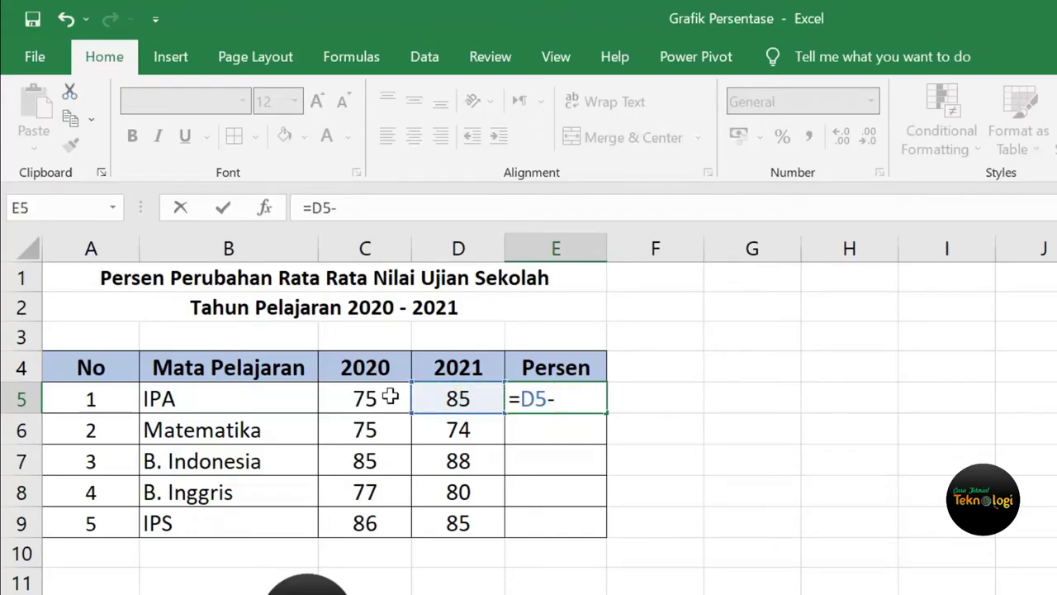
pyautogui.click(390, 397)
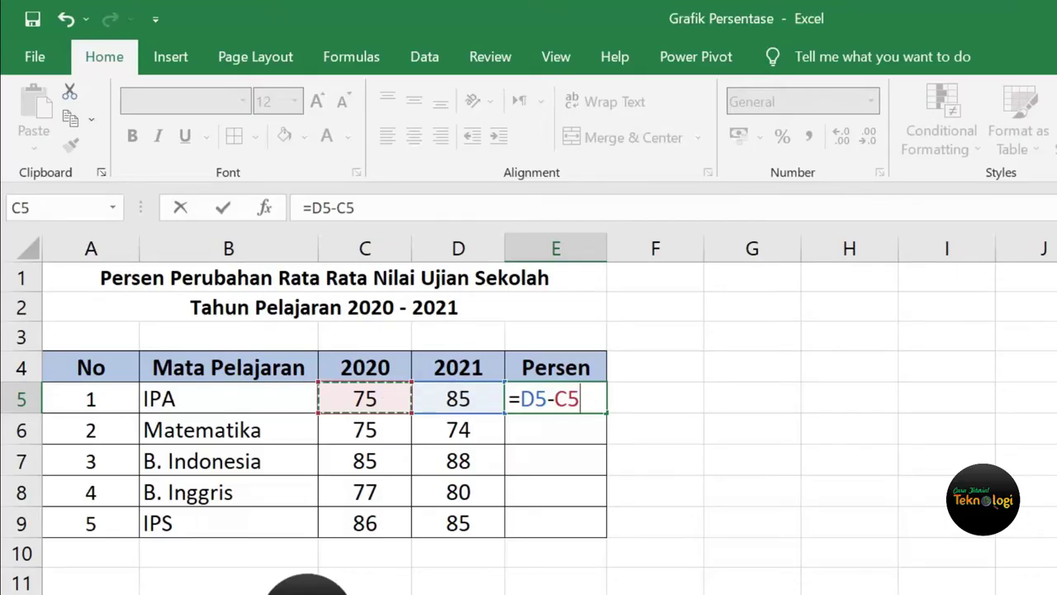
# Bracket the difference and divide by C5, making E5 =(D5-C5)/C5, showing 0,13333
pyautogui.click(307, 208)
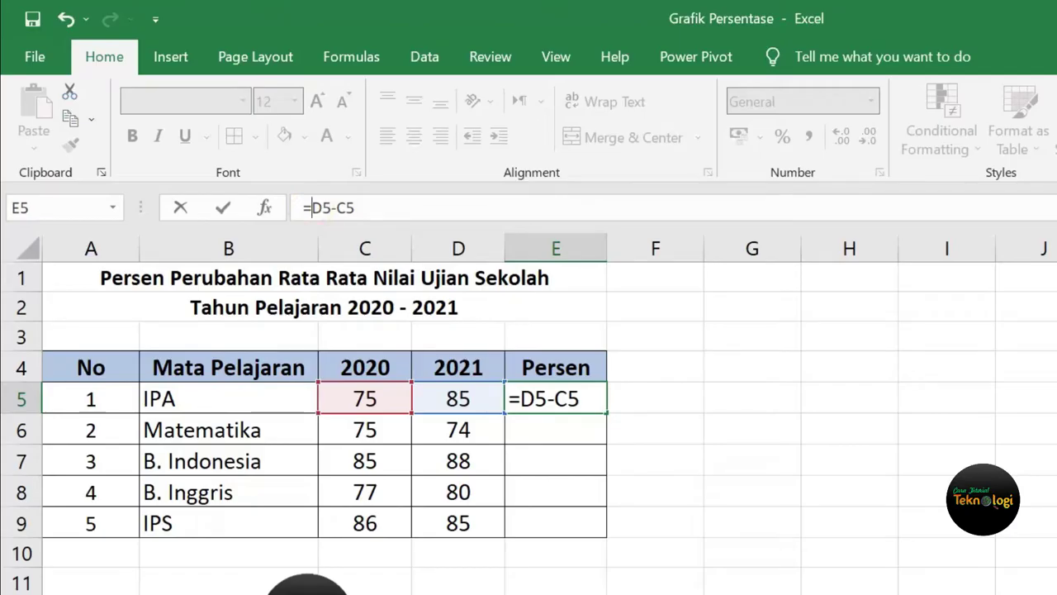
pyautogui.write('(')
pyautogui.click(371, 207)
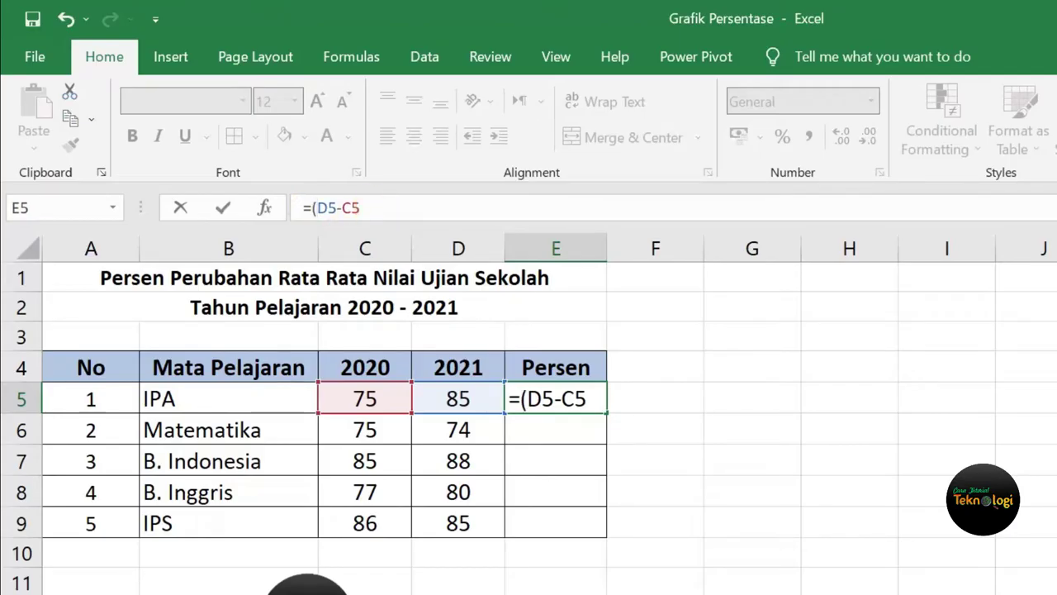
pyautogui.write(')')
pyautogui.write('/')
pyautogui.click(381, 401)
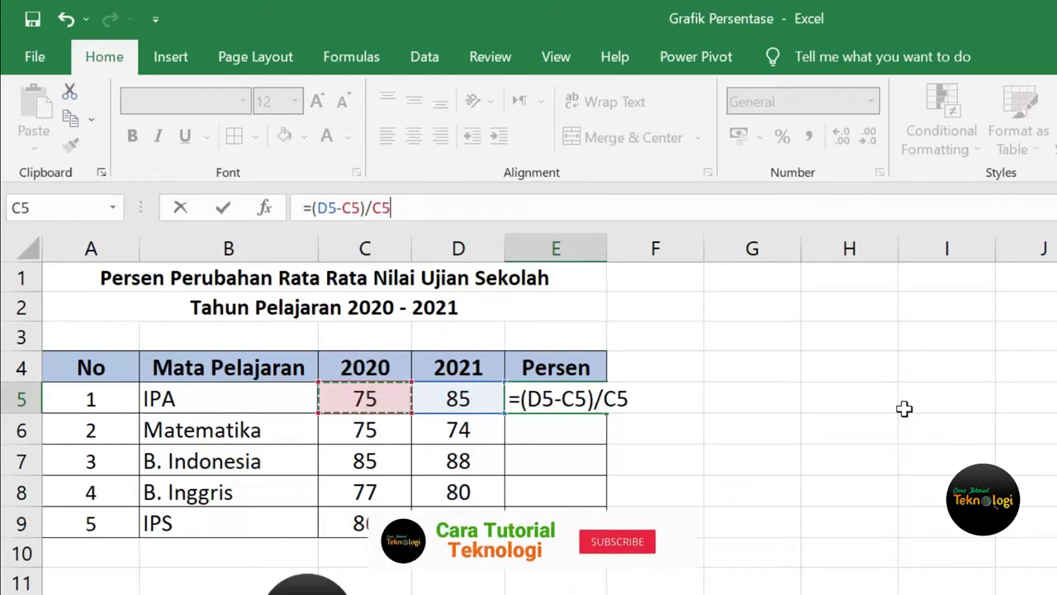
pyautogui.press('Return')
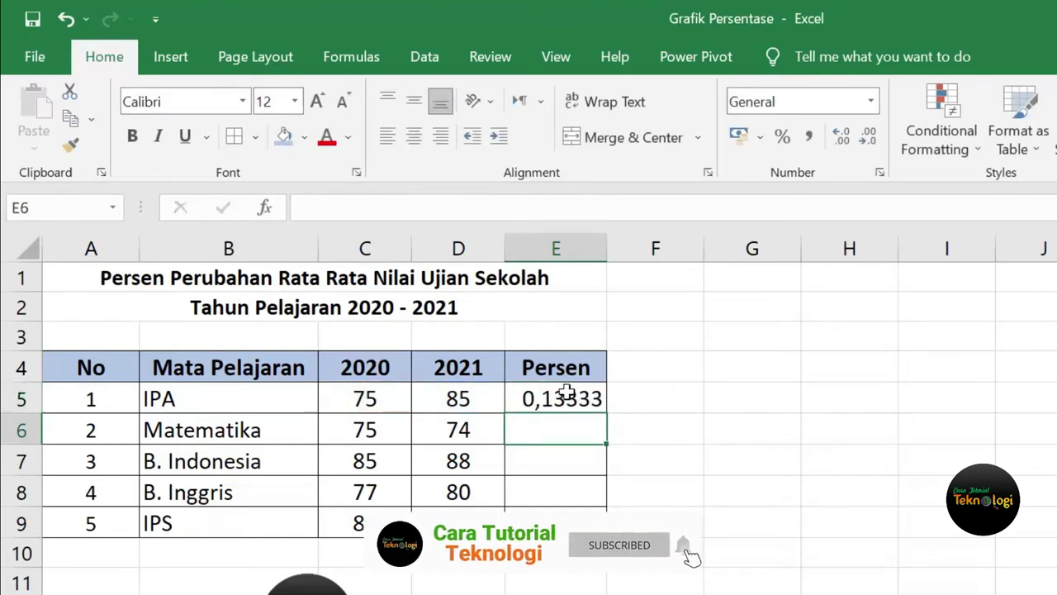
# Format E5 as a percentage, fill it down to E9, and show two decimal places
pyautogui.click(567, 394)
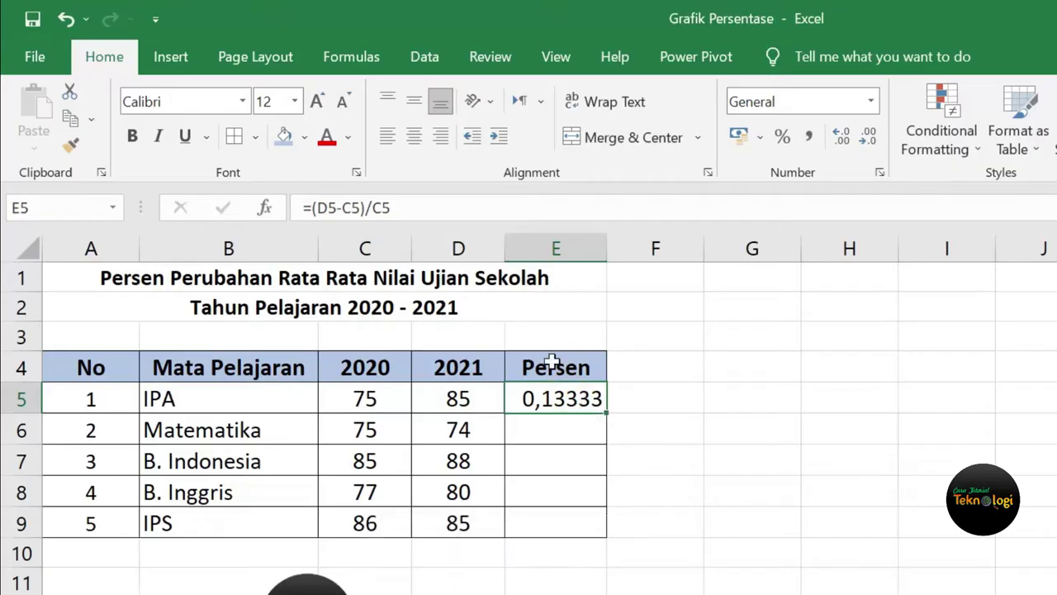
pyautogui.click(783, 140)
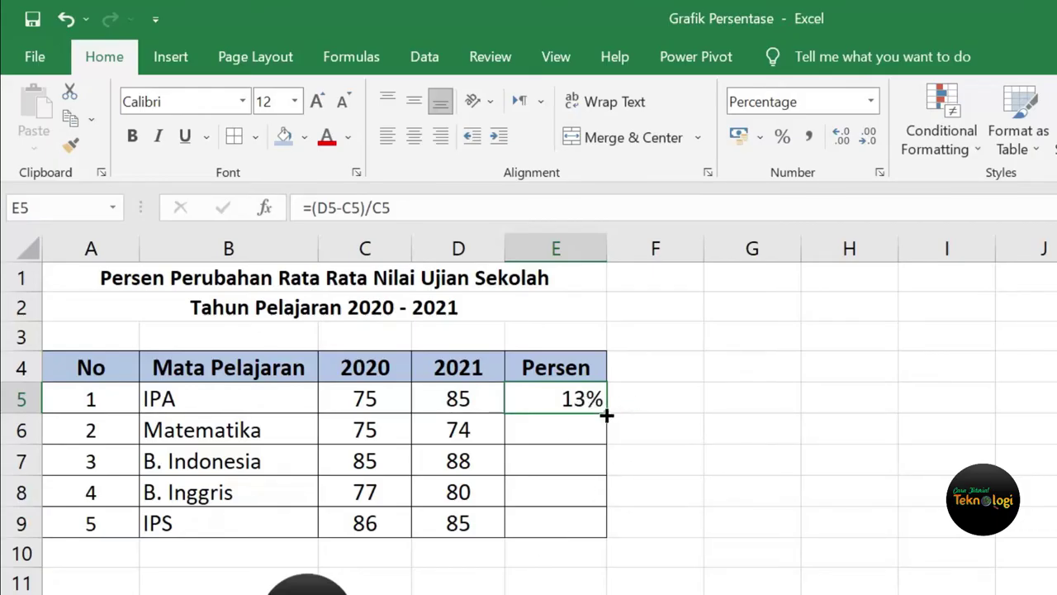
pyautogui.moveTo(607, 415); pyautogui.dragTo(594, 533)
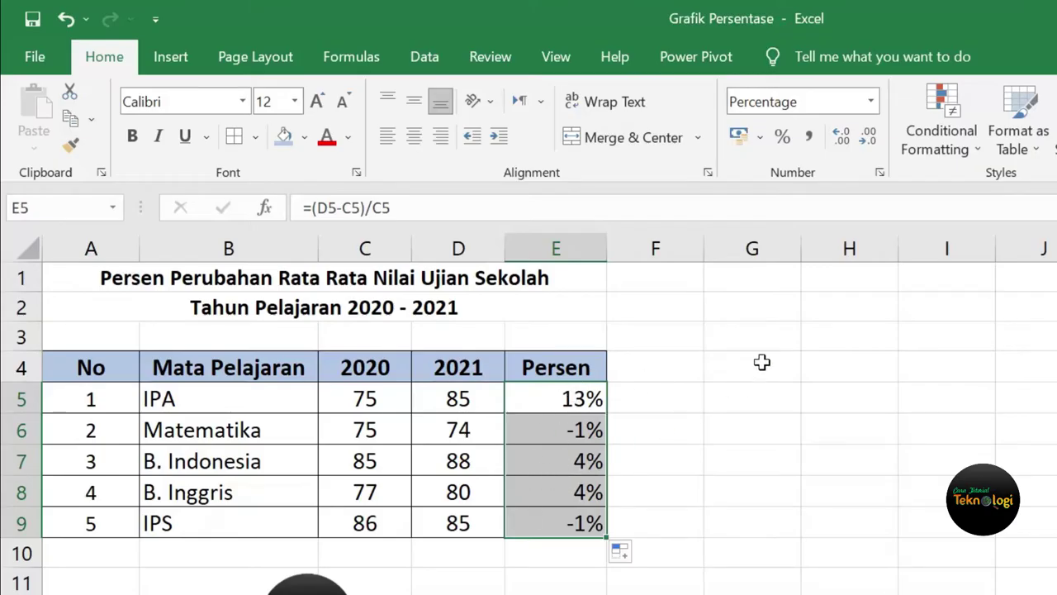
pyautogui.click(840, 136)
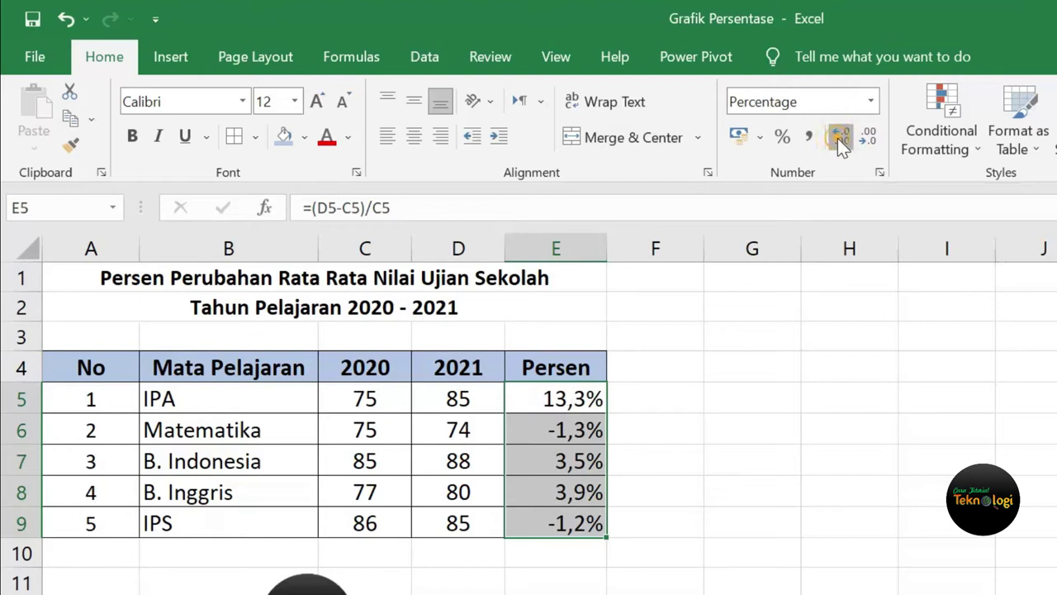
pyautogui.click(839, 137)
pyautogui.click(716, 398)
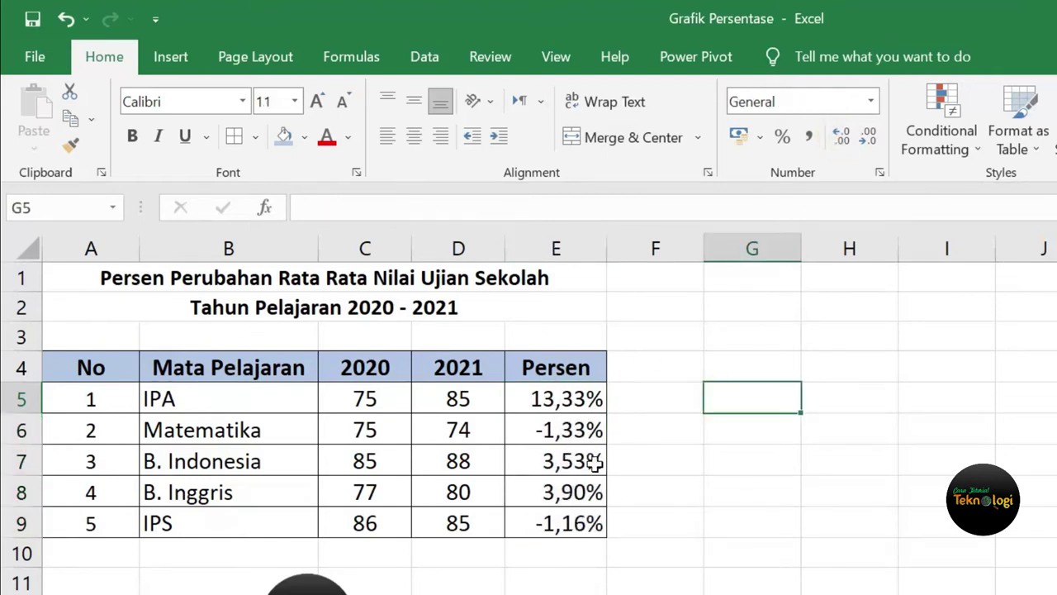
# Select B4:E9, from the Mata Pelajaran header down to the IPS Persen value
pyautogui.click(215, 528)
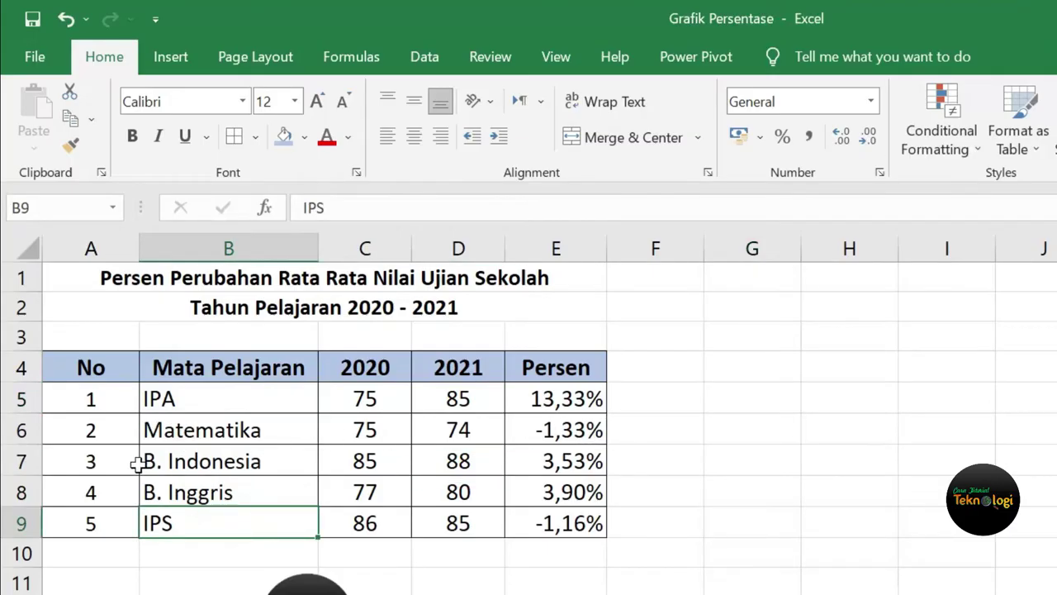
pyautogui.click(205, 494)
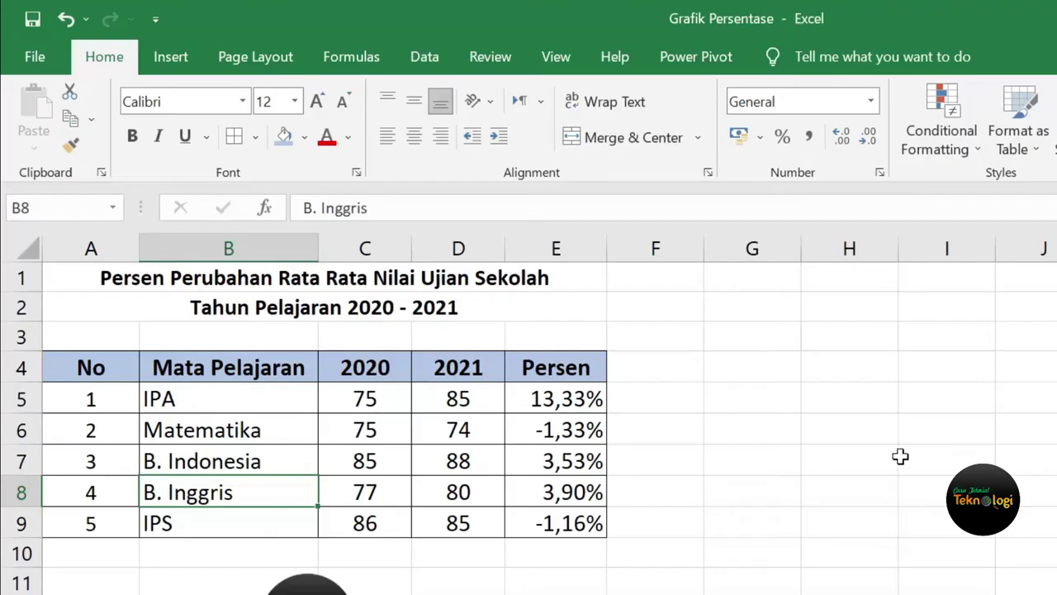
pyautogui.click(228, 369)
pyautogui.moveTo(228, 368)
pyautogui.mouseDown()
pyautogui.moveTo(576, 493)
pyautogui.moveTo(576, 523)
pyautogui.mouseUp()
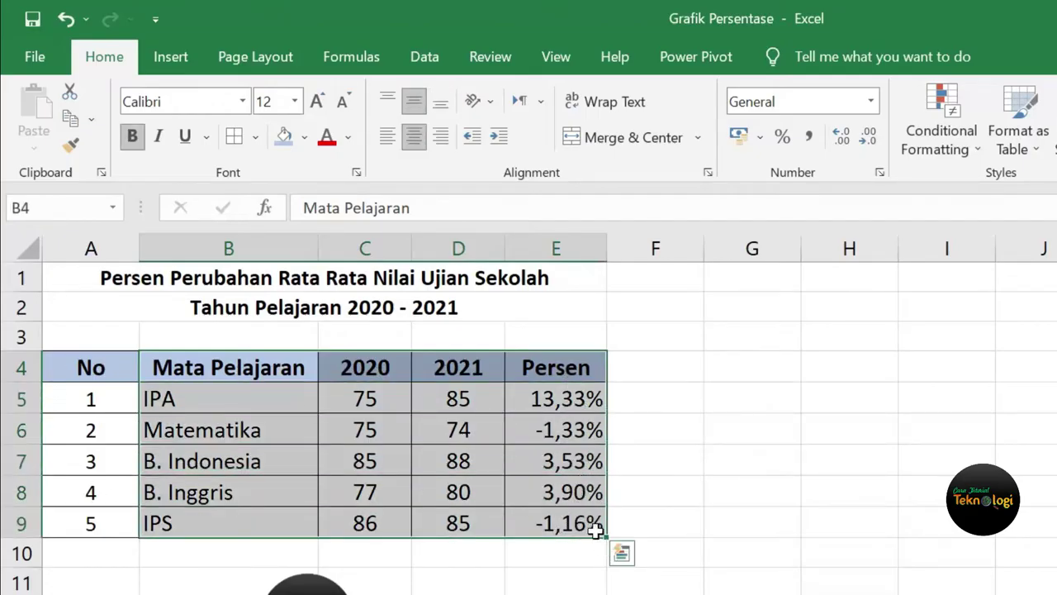
# Insert the recommended Clustered Column combo chart with Persen as a line
pyautogui.click(167, 60)
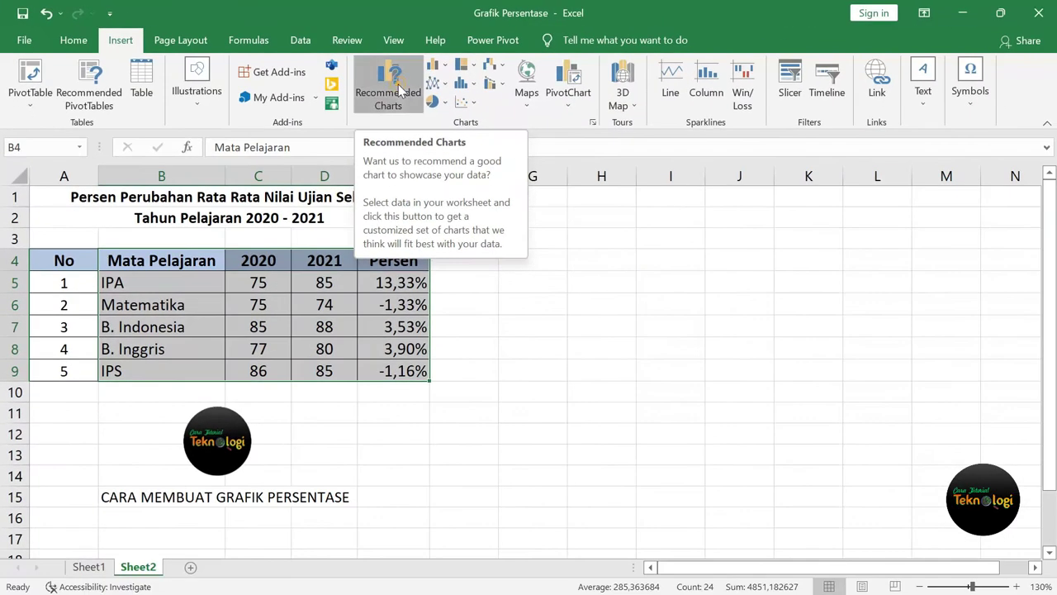
pyautogui.click(562, 119)
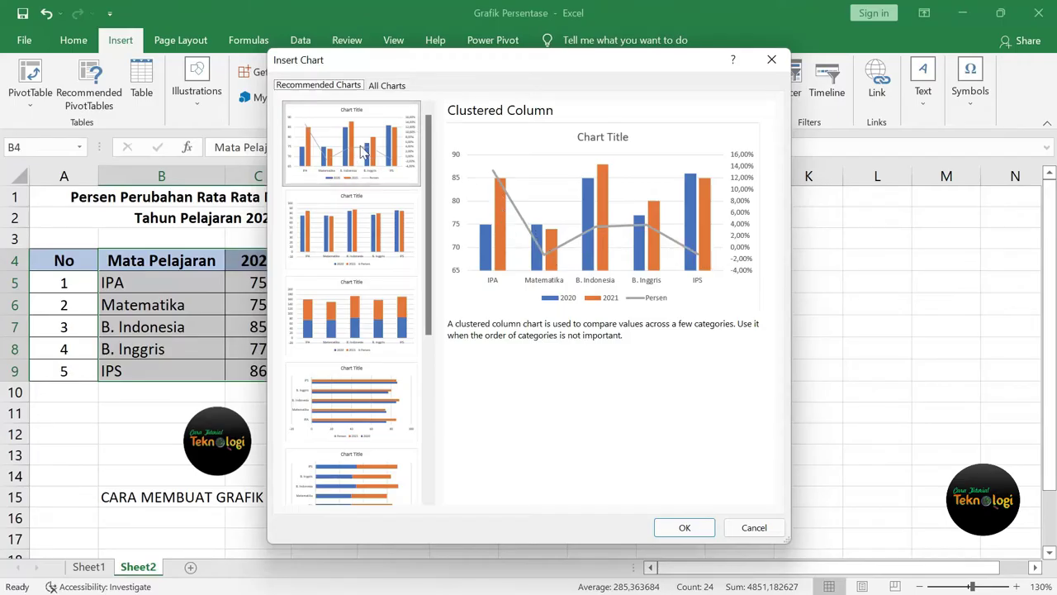
pyautogui.click(685, 528)
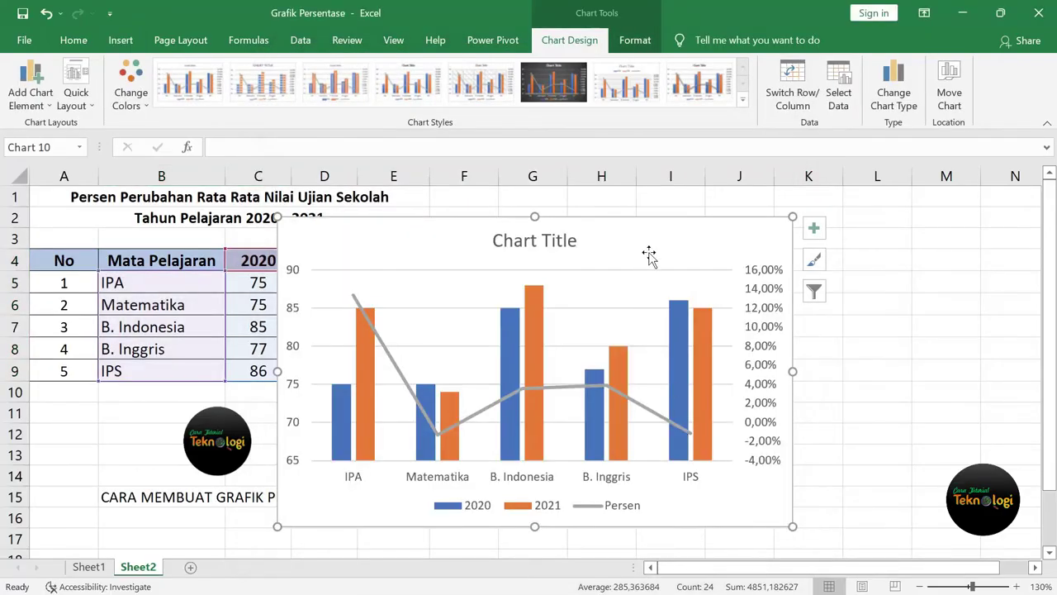
# Move the chart beside the table and add percentage data labels to the Persen line
pyautogui.moveTo(644, 252)
pyautogui.mouseDown()
pyautogui.moveTo(814, 234)
pyautogui.moveTo(804, 234)
pyautogui.mouseUp()
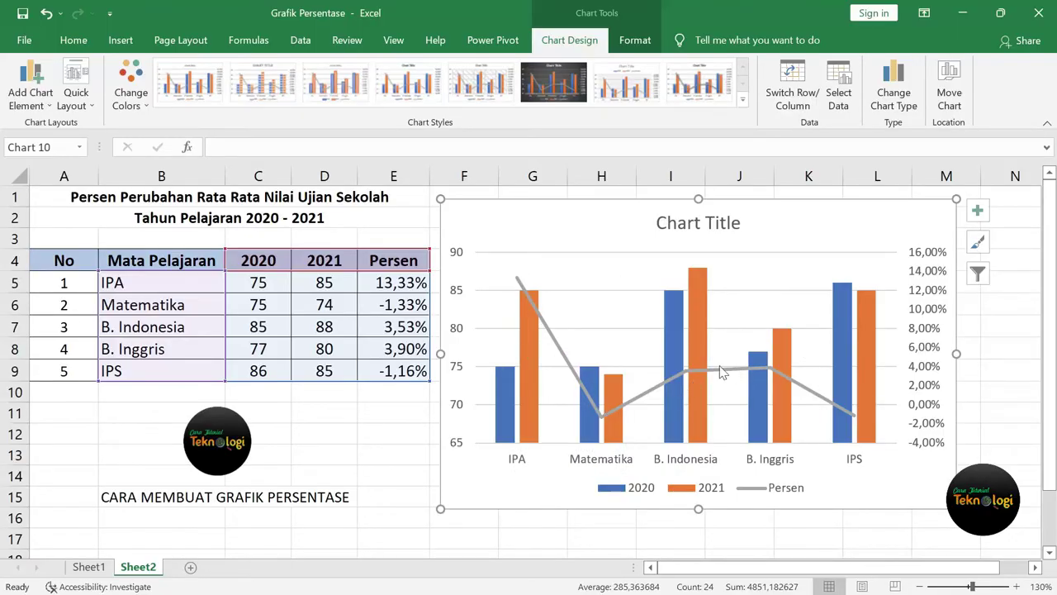
pyautogui.click(557, 350)
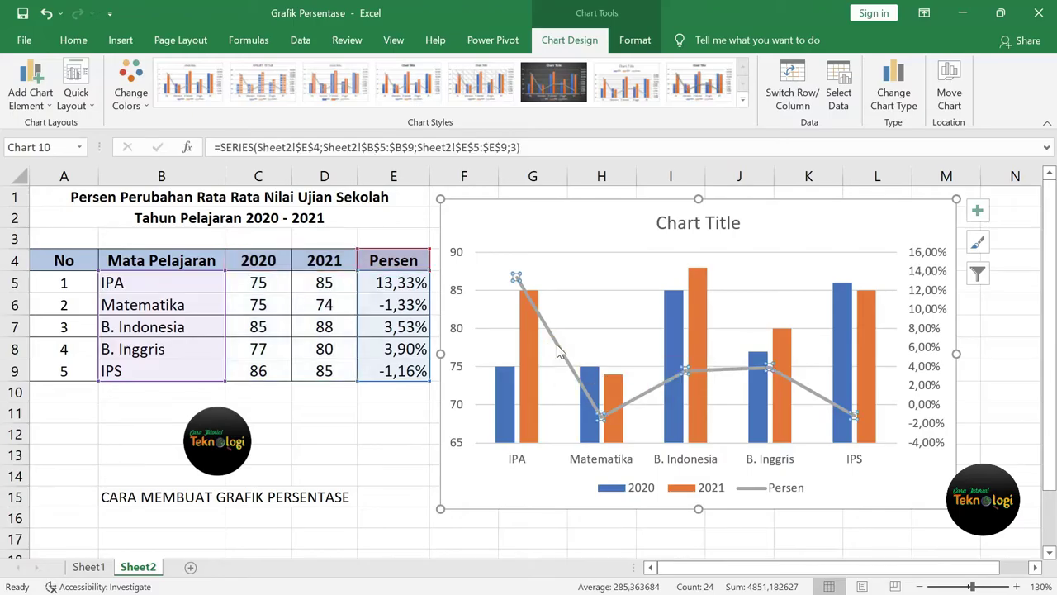
pyautogui.rightClick(557, 350)
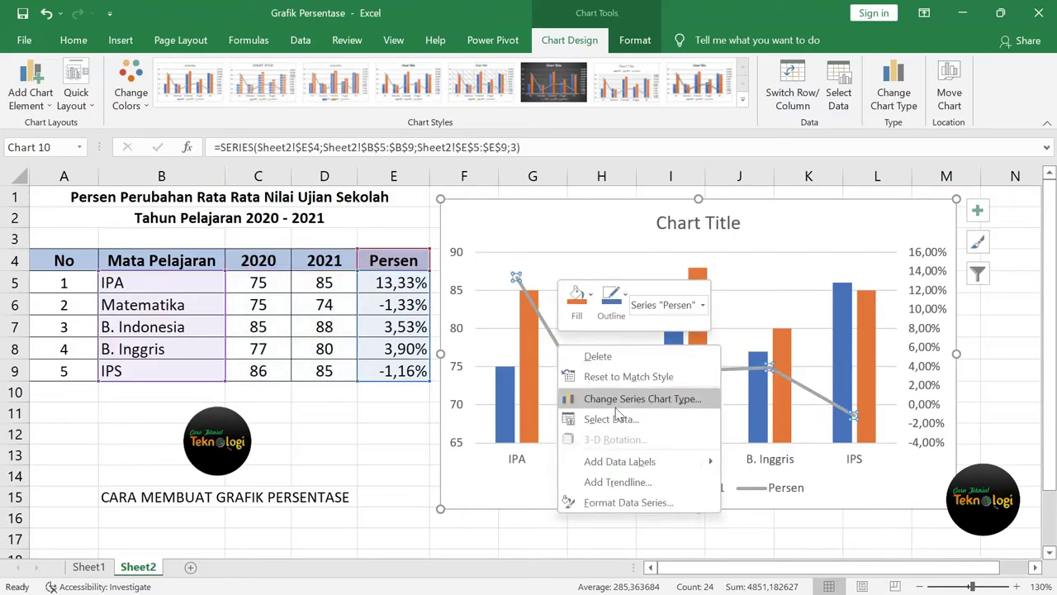
pyautogui.click(620, 462)
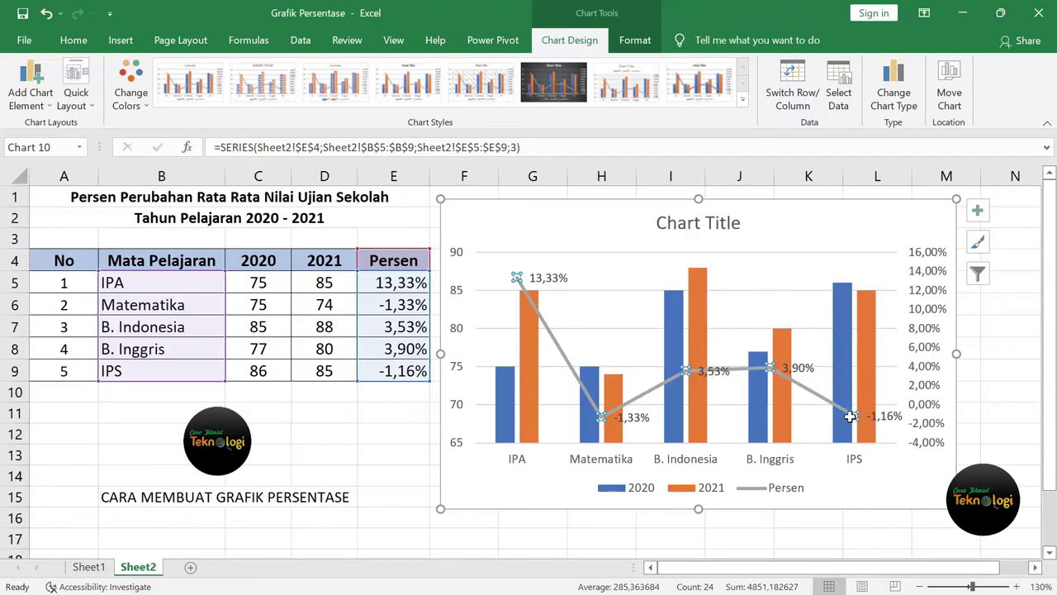
pyautogui.moveTo(851, 419)
pyautogui.click(1006, 386)
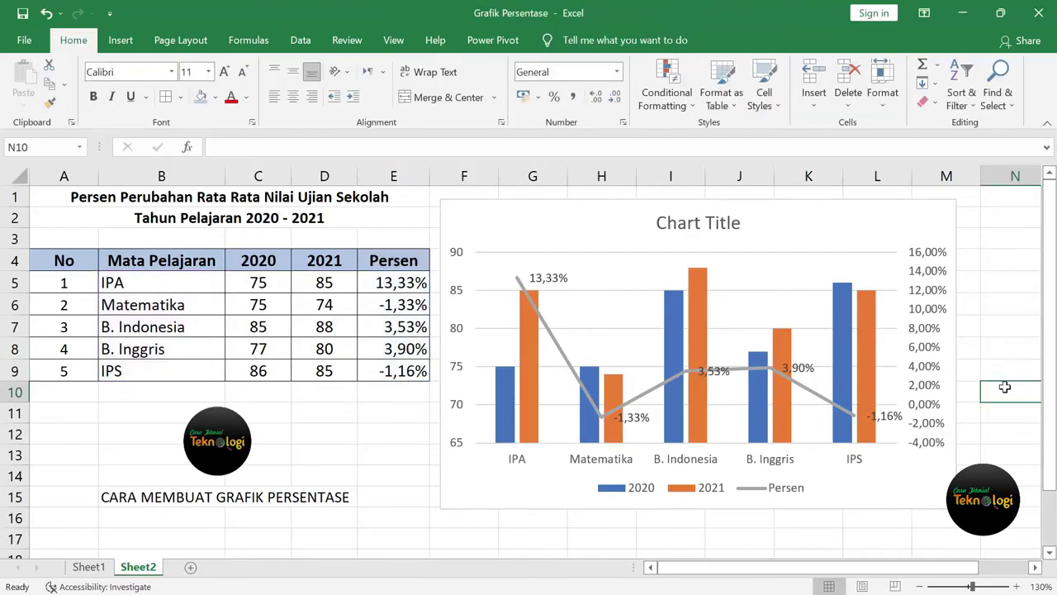
pyautogui.click(826, 225)
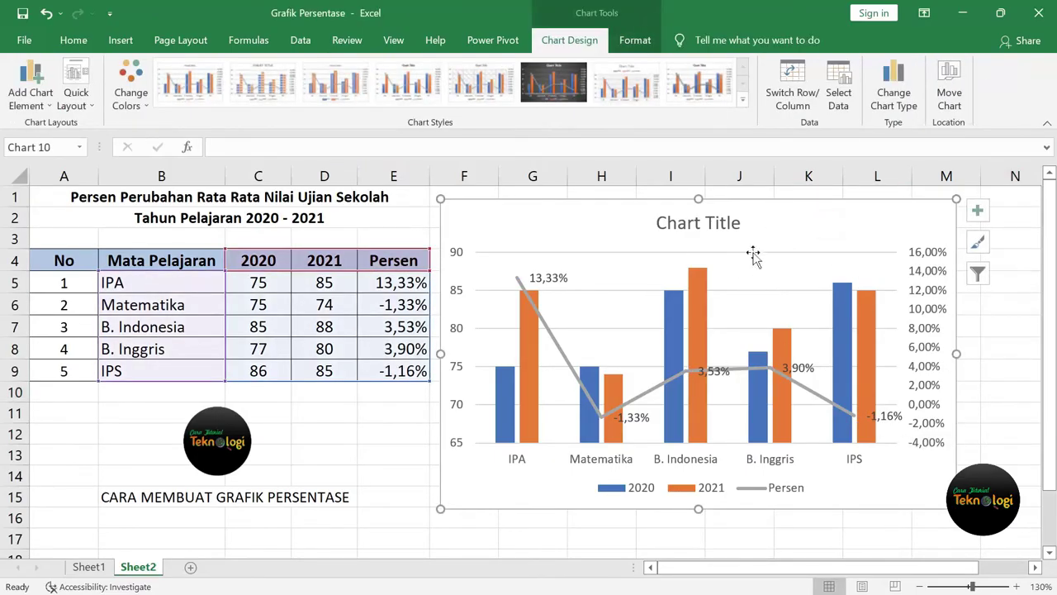
pyautogui.click(411, 427)
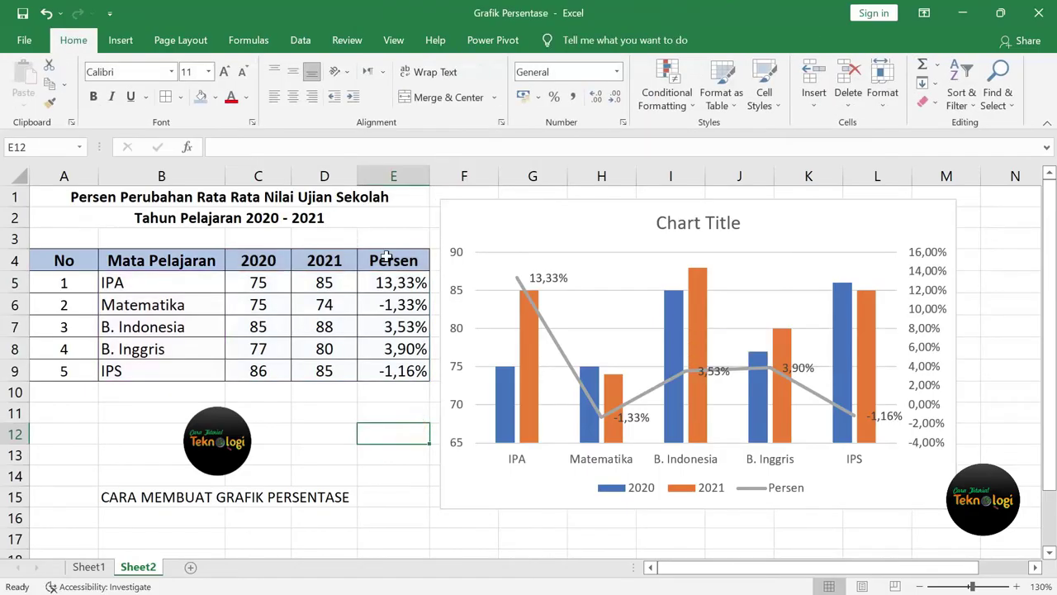
# Reselect B4:E9 and look at Recommended Charts, cancelling without inserting one
pyautogui.click(121, 41)
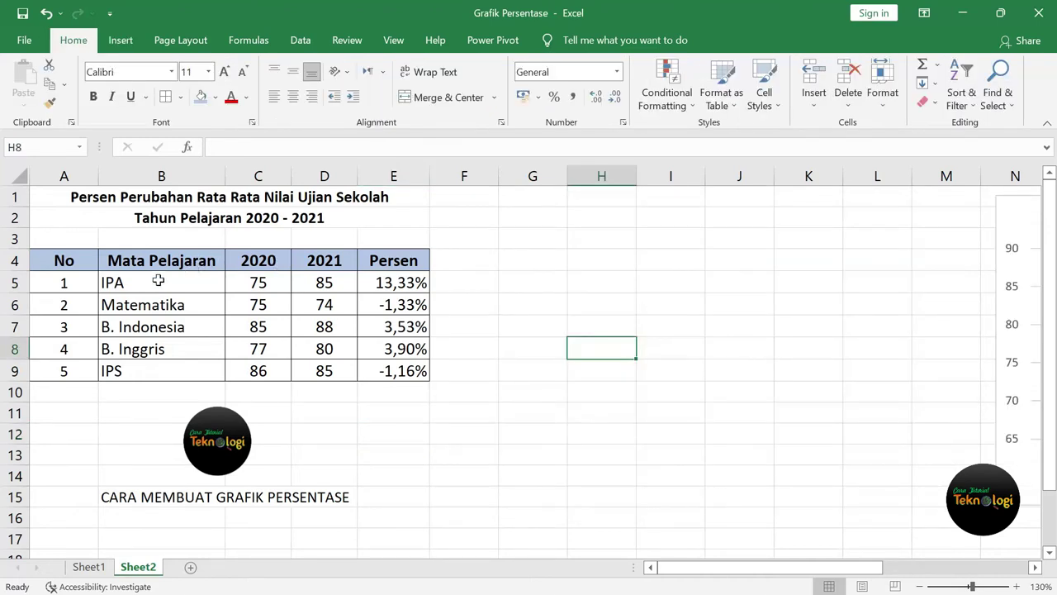
pyautogui.moveTo(137, 263); pyautogui.dragTo(420, 368)
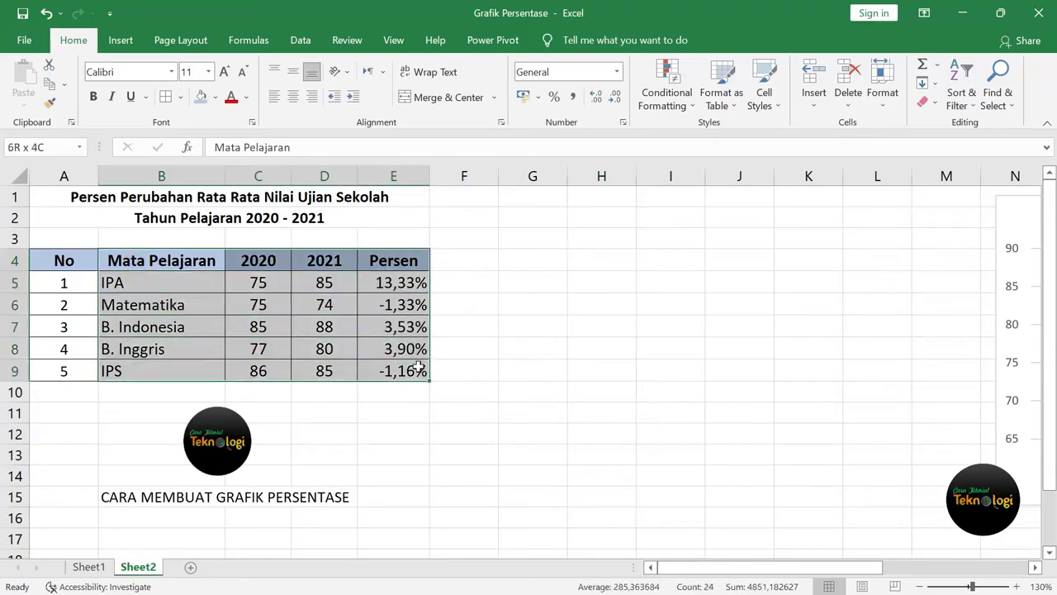
pyautogui.click(121, 41)
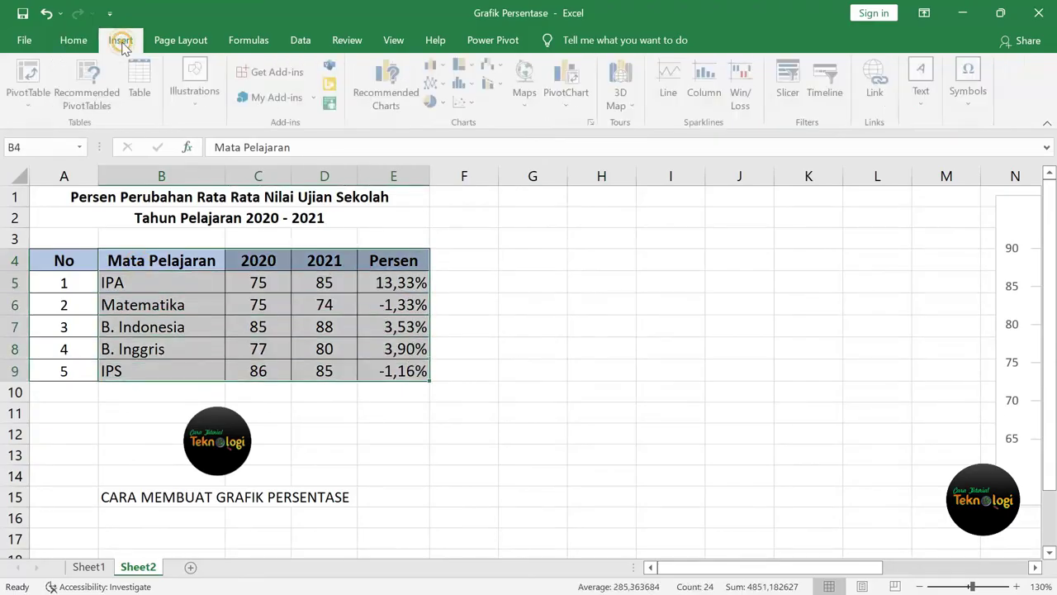
pyautogui.click(395, 95)
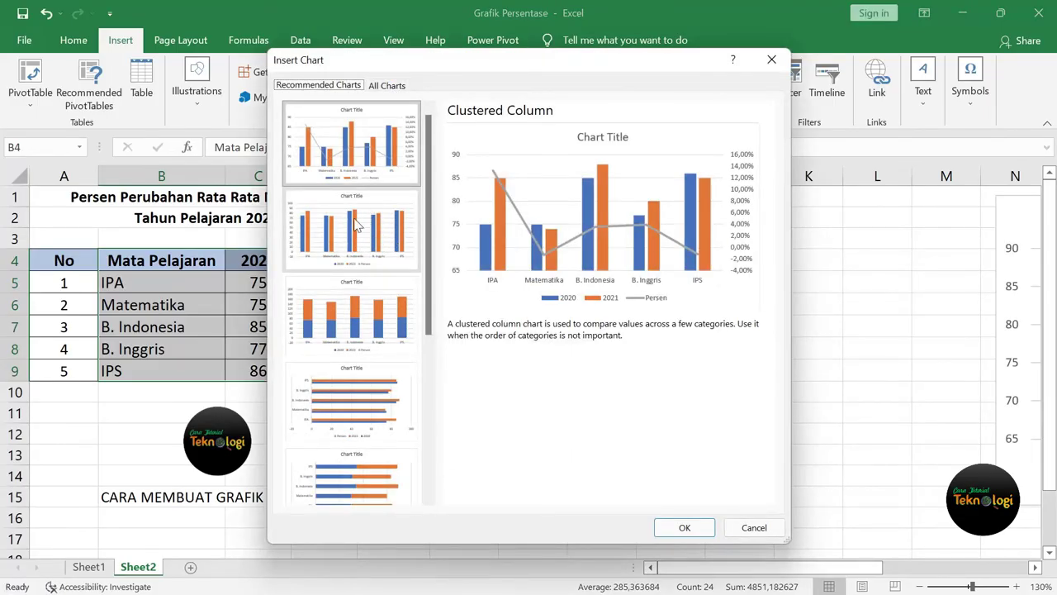
pyautogui.click(772, 60)
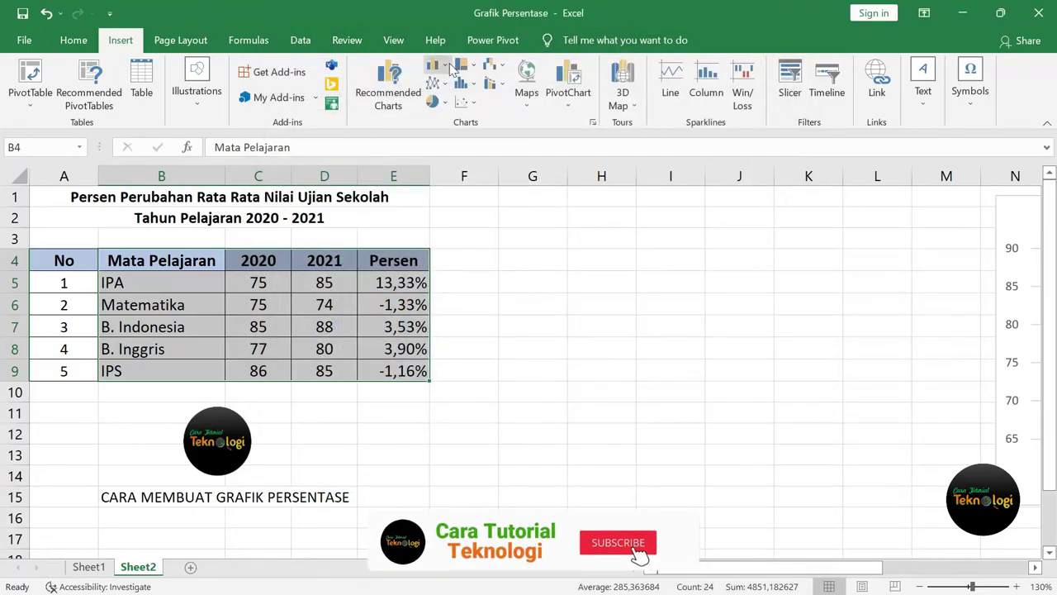
# Insert a Clustered Column chart of B4:E9 and drag it to the right of the table
pyautogui.click(447, 66)
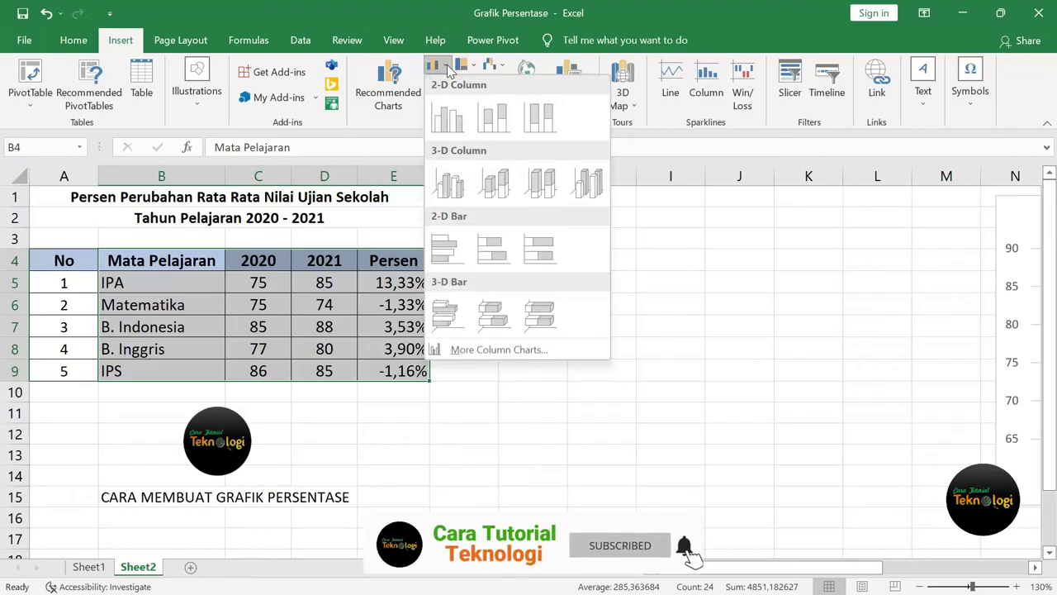
pyautogui.click(453, 135)
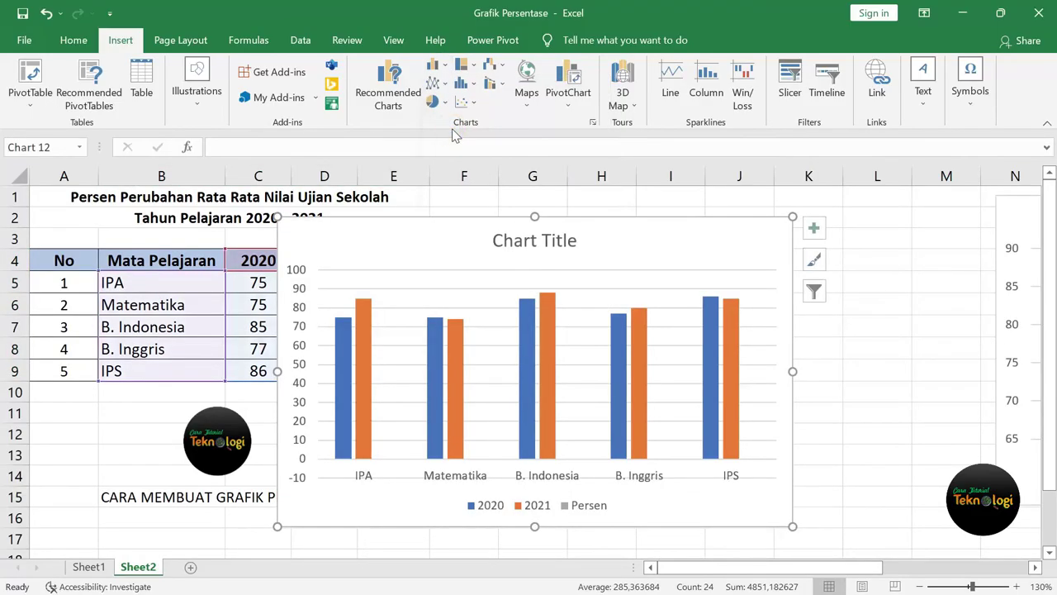
pyautogui.click(886, 398)
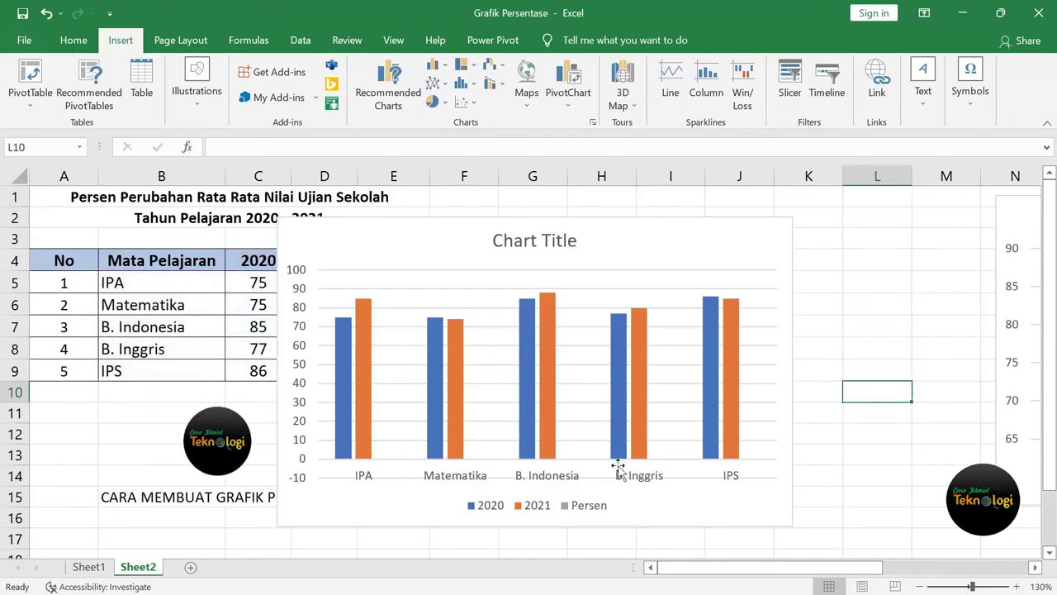
pyautogui.click(591, 512)
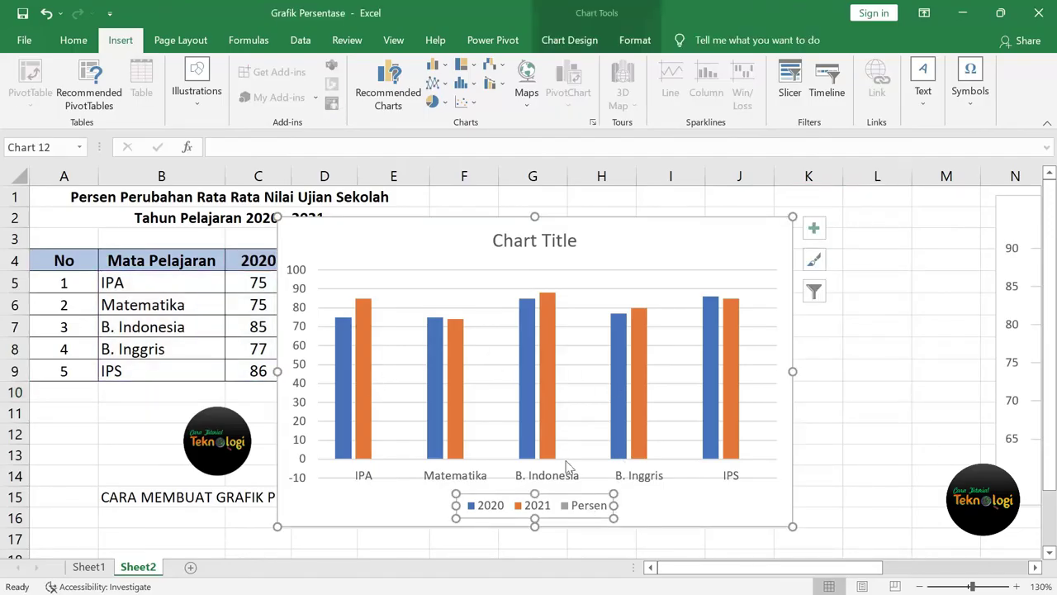
pyautogui.moveTo(609, 255); pyautogui.dragTo(782, 221)
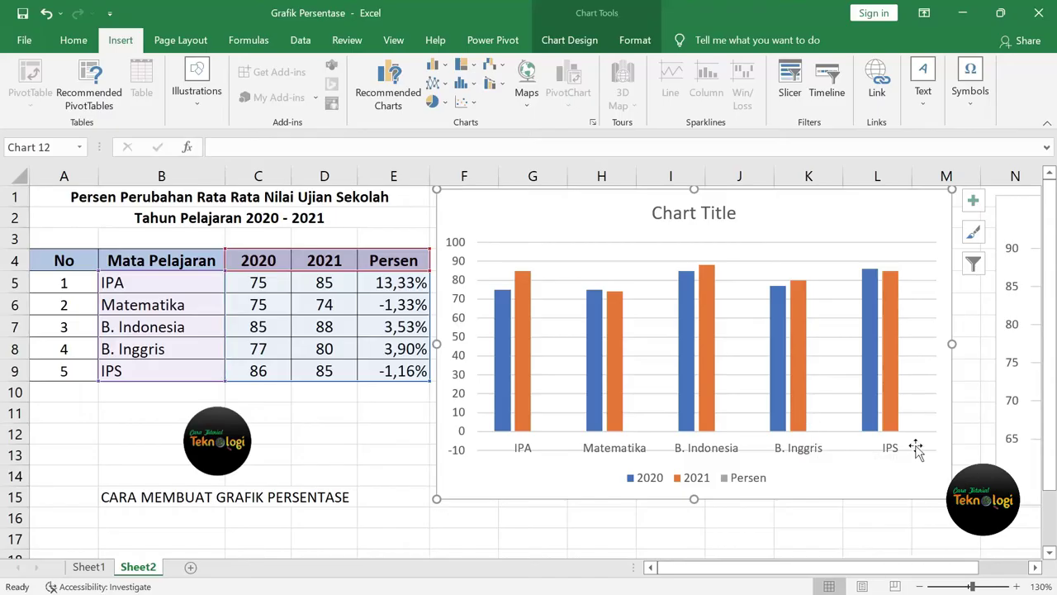
# Plot the Persen series on a secondary axis (-4,00% to 16,00%) as grey columns
pyautogui.rightClick(777, 213)
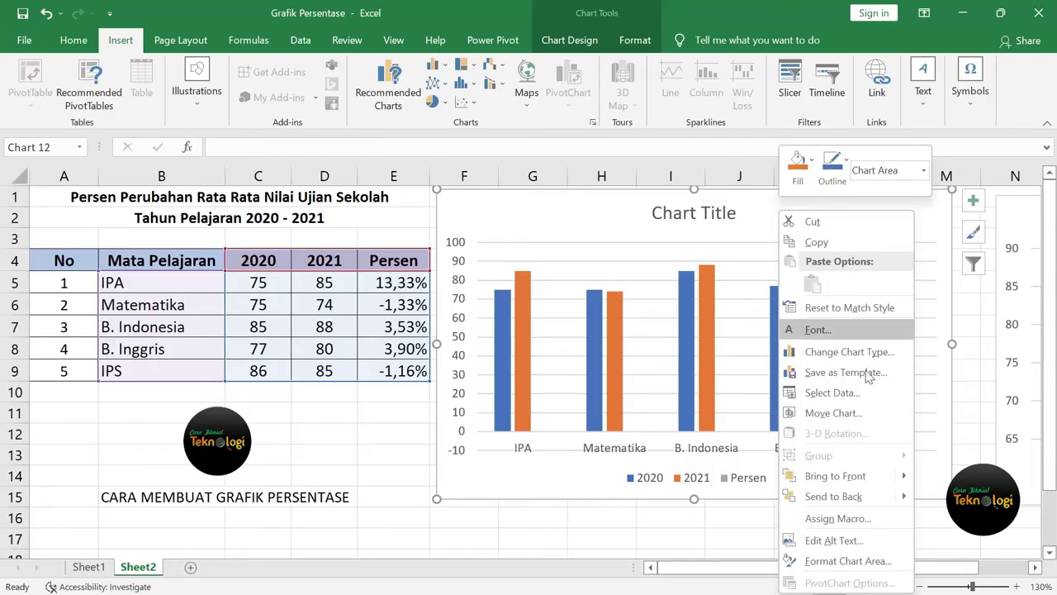
pyautogui.click(878, 562)
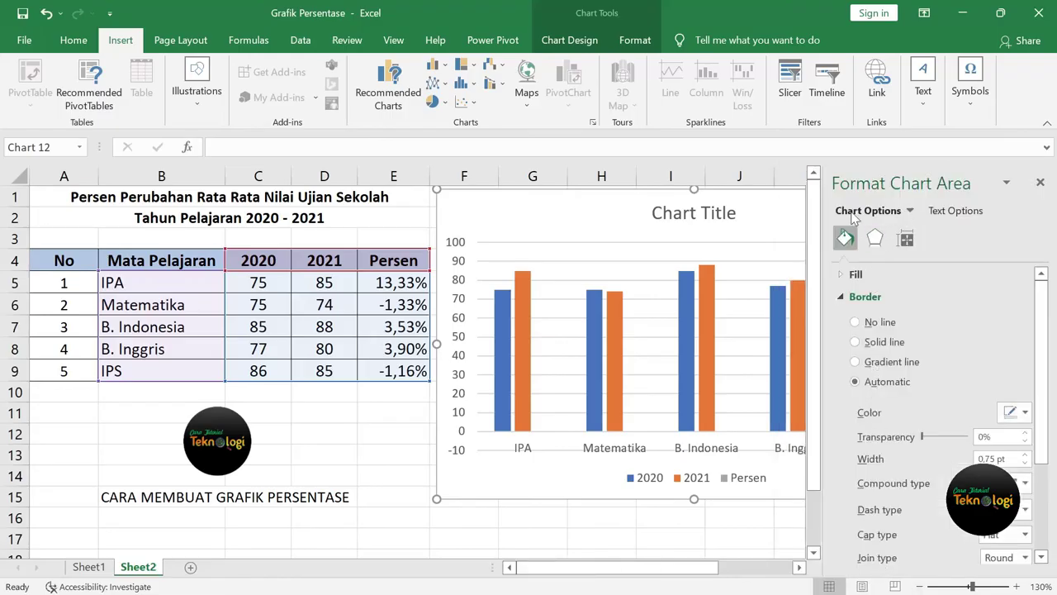
pyautogui.click(910, 211)
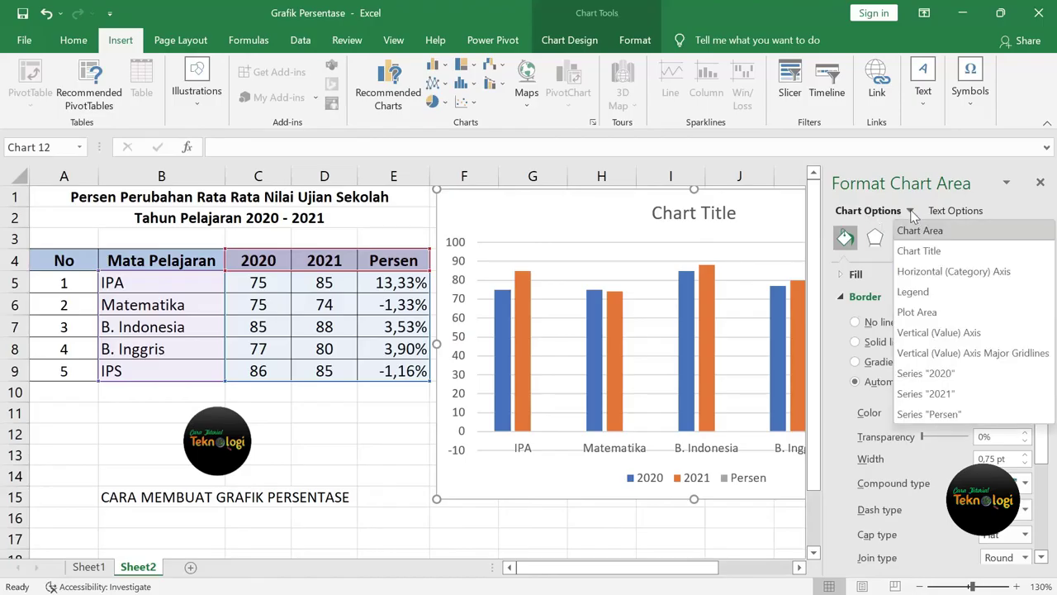
pyautogui.click(964, 415)
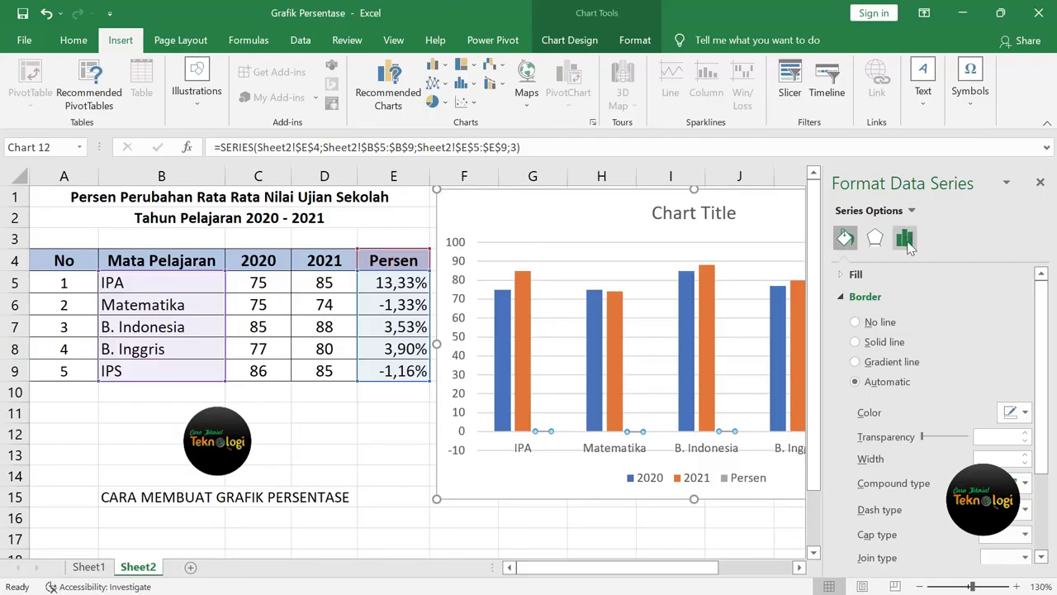
pyautogui.click(874, 238)
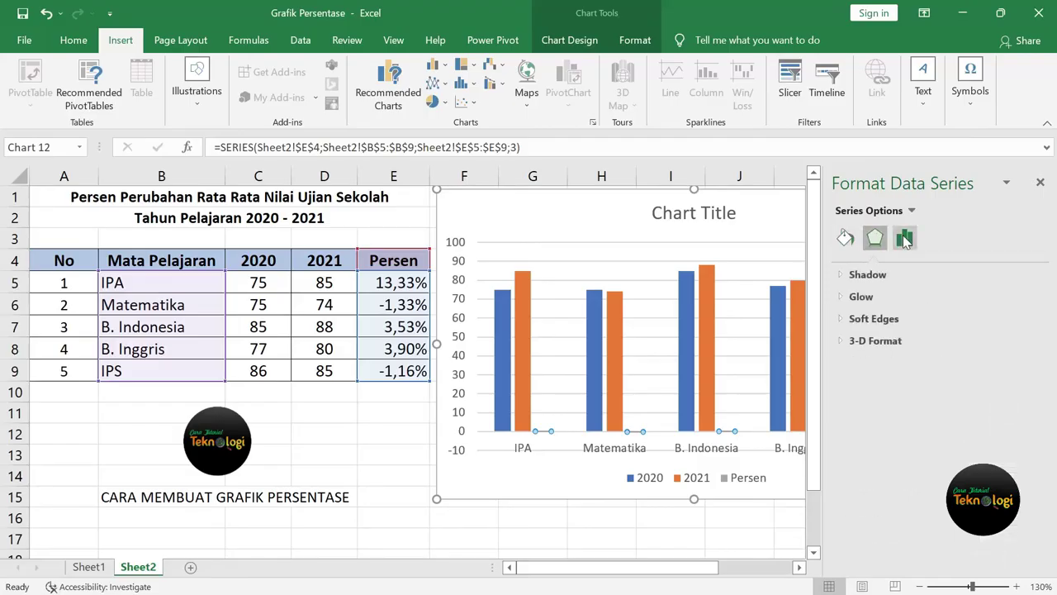
pyautogui.click(908, 239)
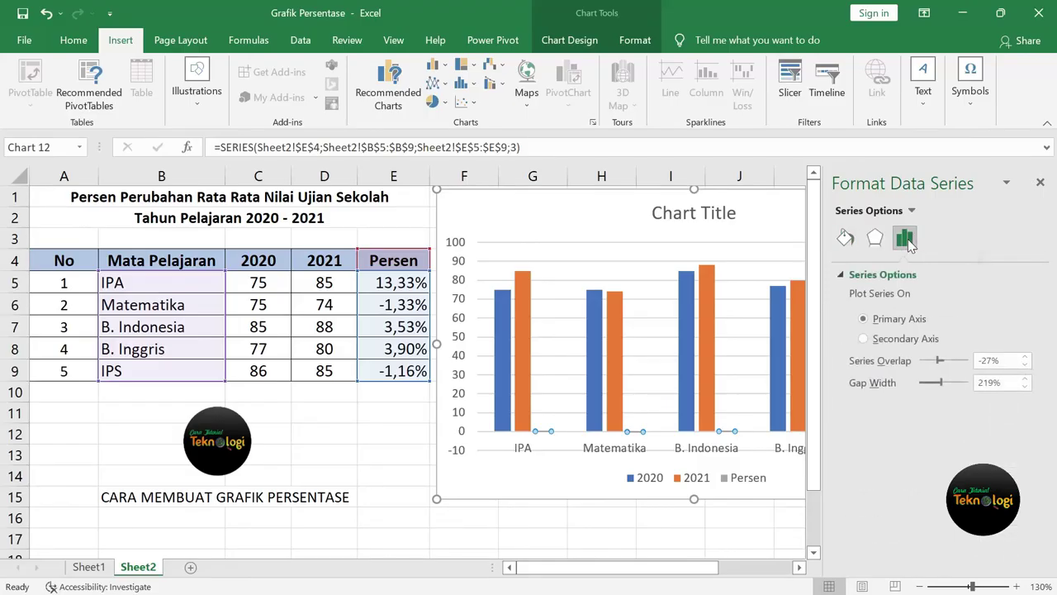
pyautogui.click(861, 339)
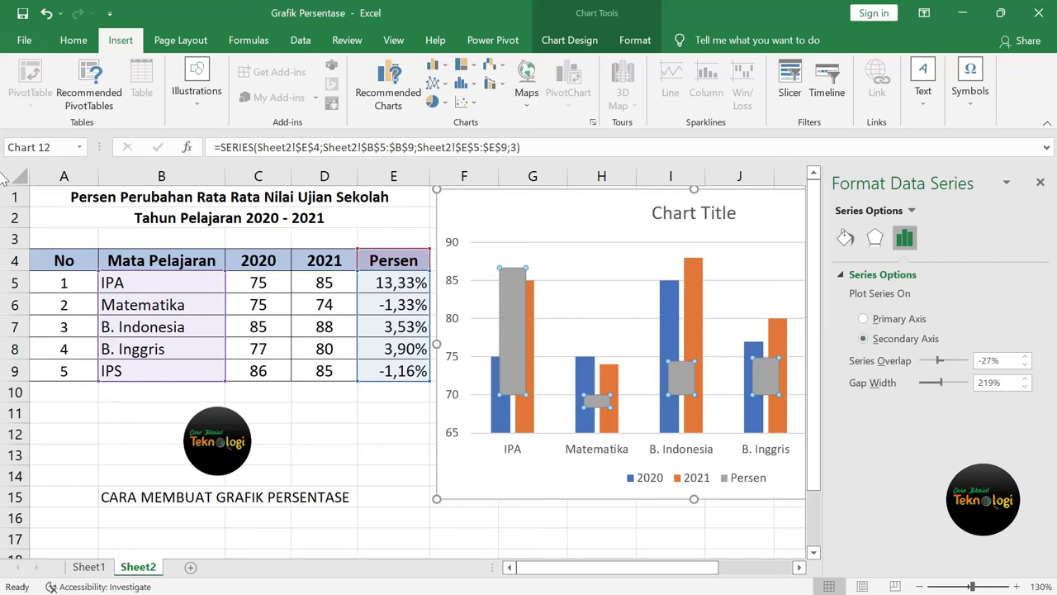
pyautogui.click(1040, 183)
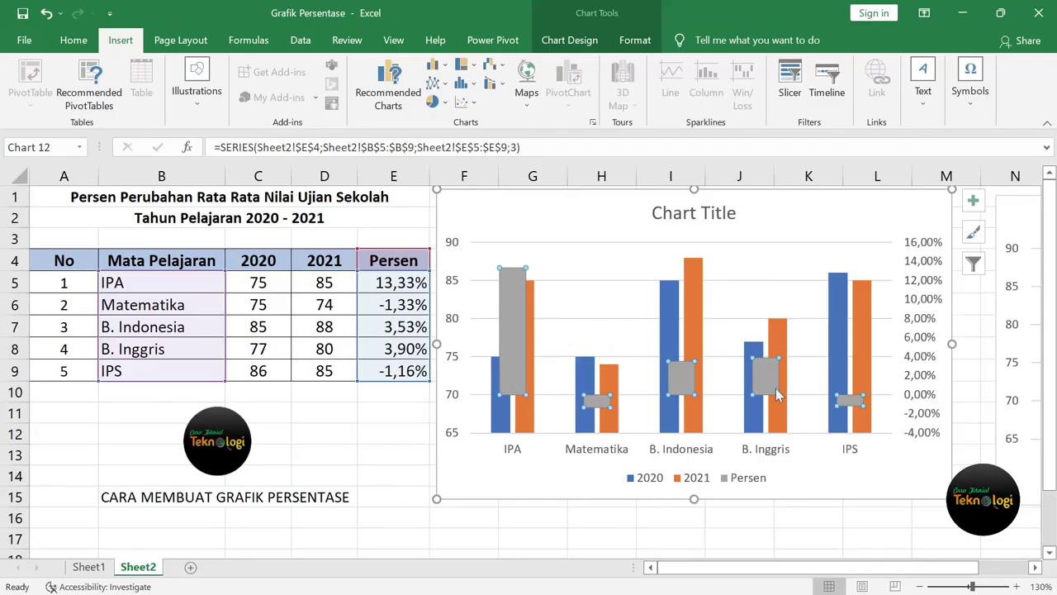
# Add data labels to the grey Persen columns, showing 13,33% down to -1,16%
pyautogui.rightClick(513, 340)
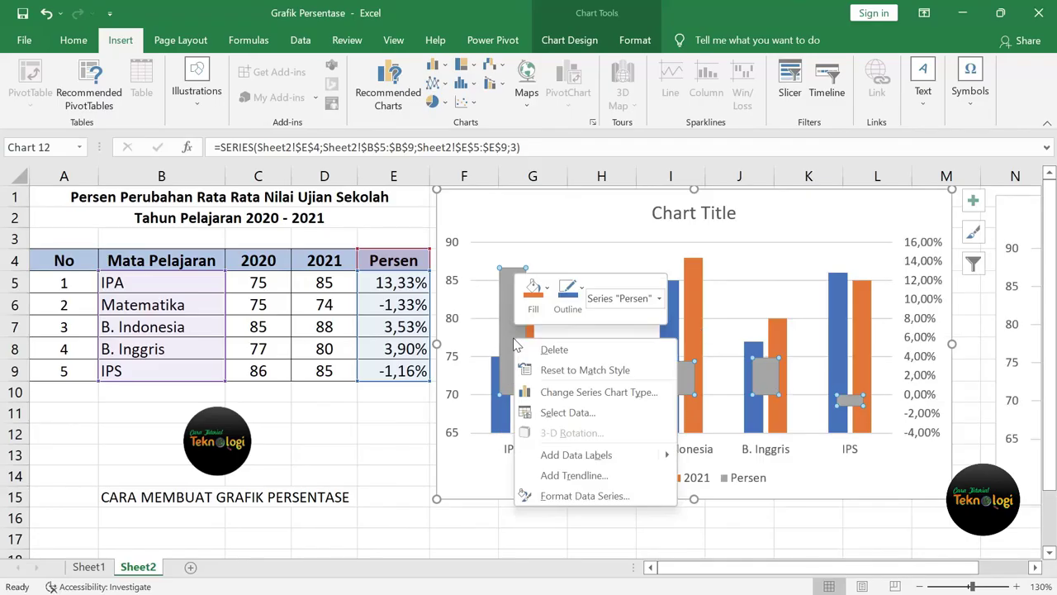
pyautogui.click(592, 457)
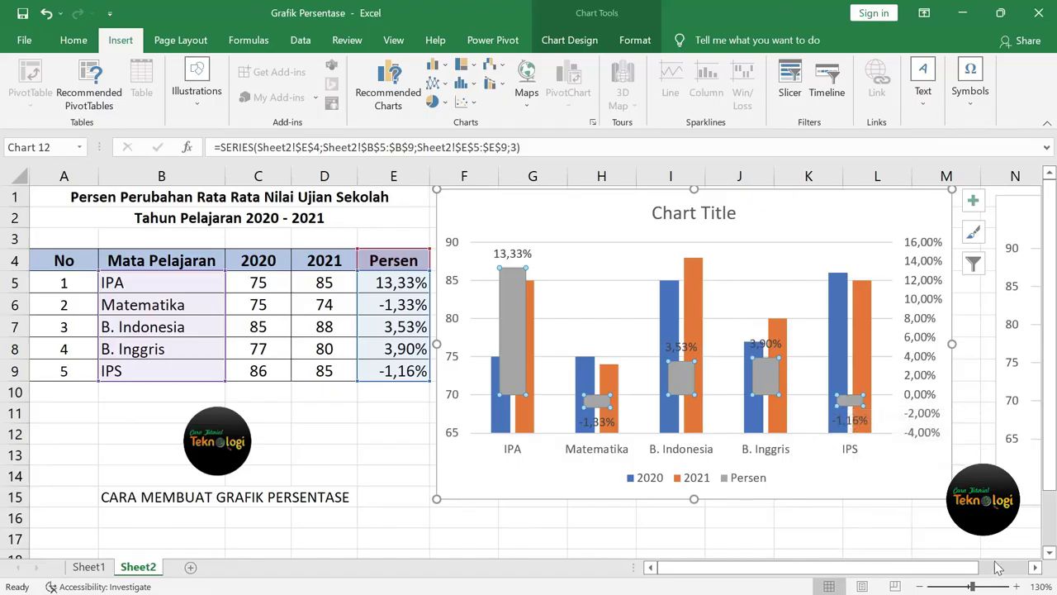
# Place the Persen-columns chart beside the table, with the Persen-line chart to its right
pyautogui.click(921, 587)
pyautogui.click(921, 587)
pyautogui.click(920, 587)
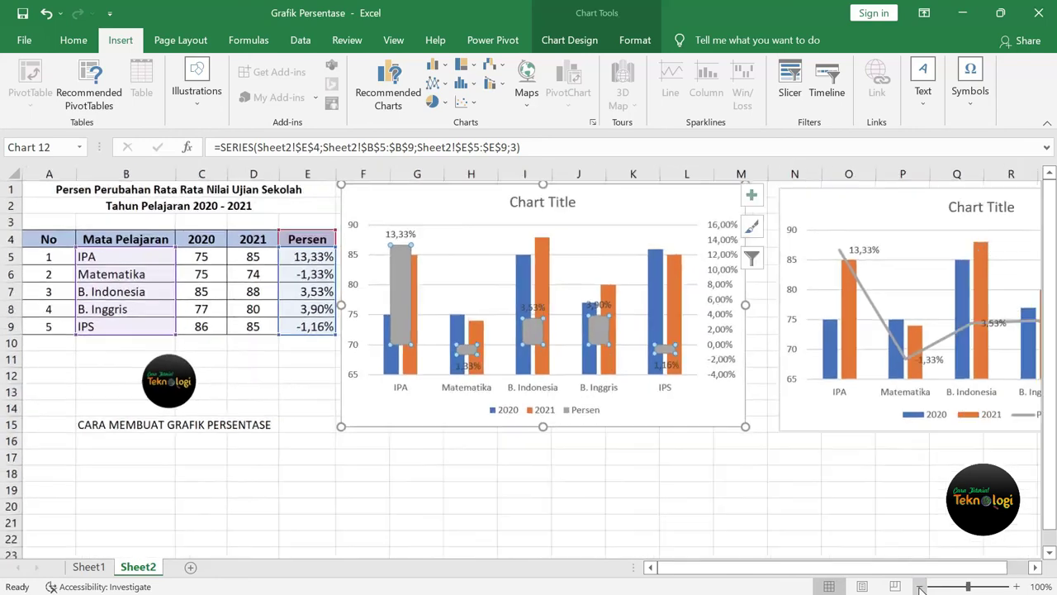
pyautogui.click(921, 587)
pyautogui.click(921, 586)
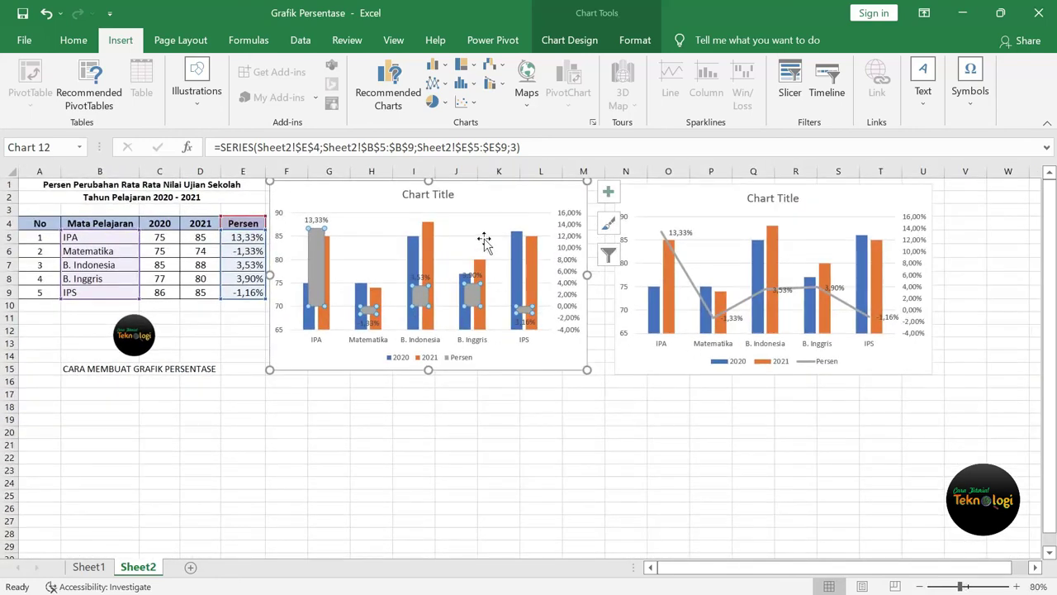
pyautogui.moveTo(490, 206); pyautogui.dragTo(470, 247)
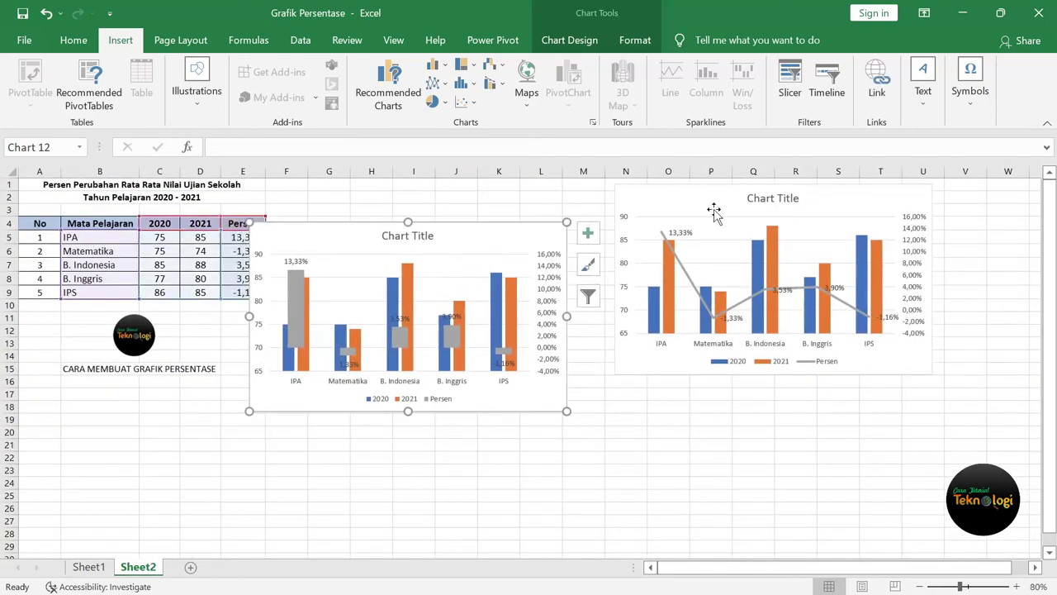
pyautogui.moveTo(832, 204); pyautogui.dragTo(806, 241)
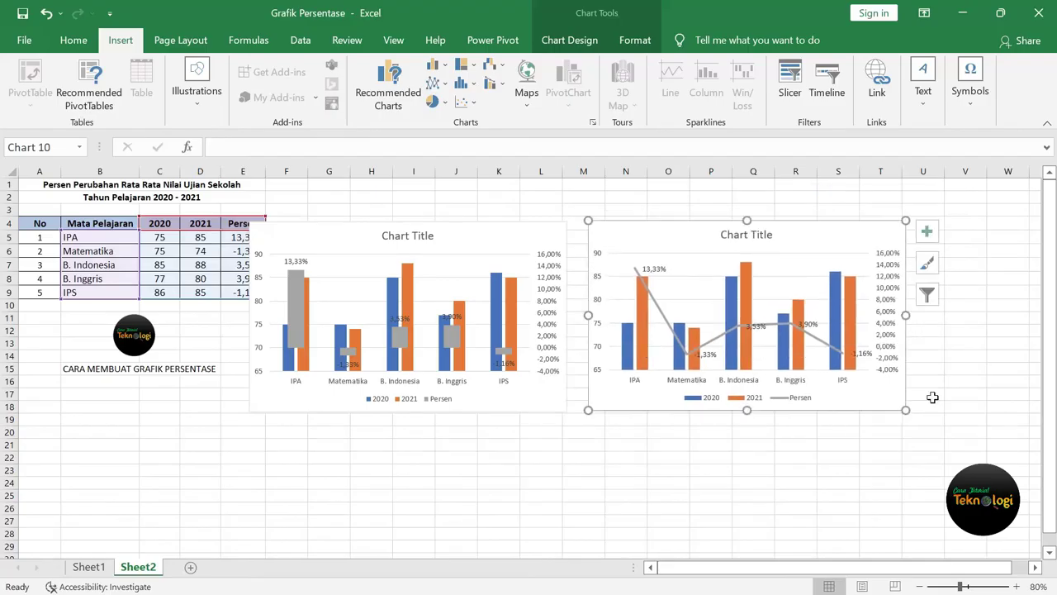
pyautogui.click(886, 497)
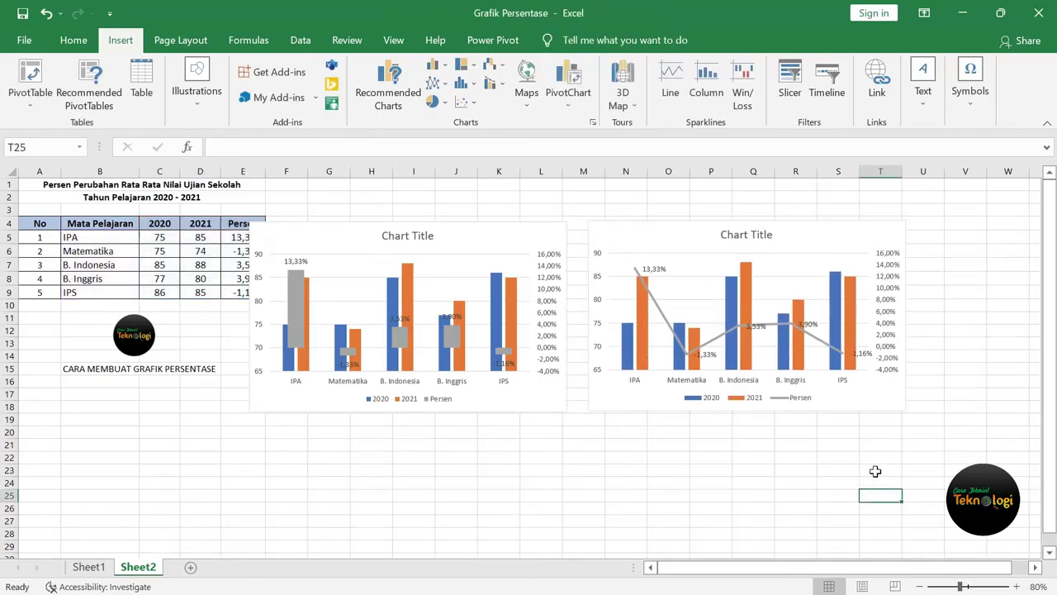